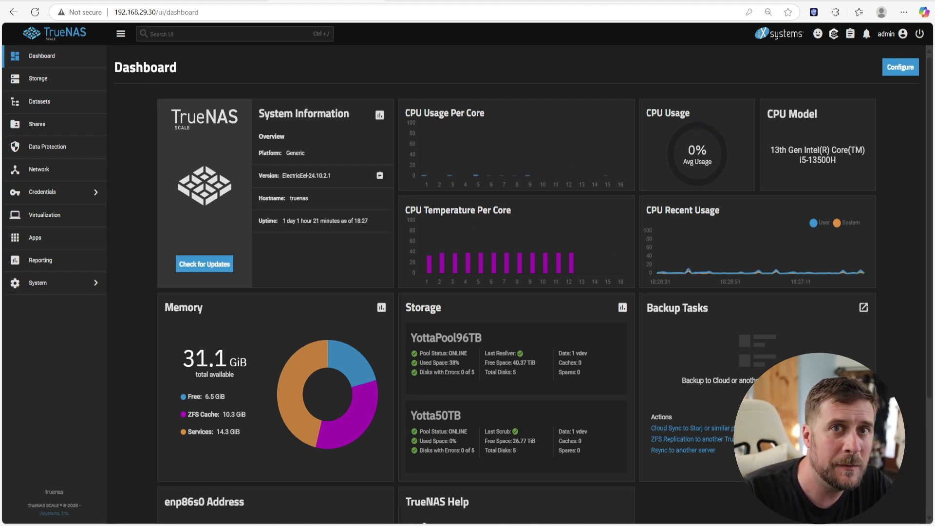
- View the Immich photo library, then open the ImmichFrame slideshow from the self-hosted app dashboard
left_click(217, 2)
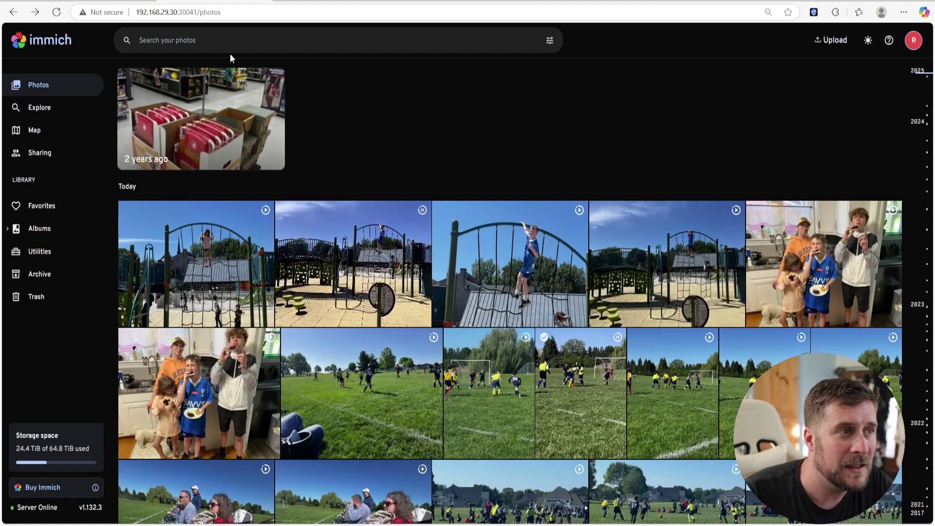
left_click(108, 2)
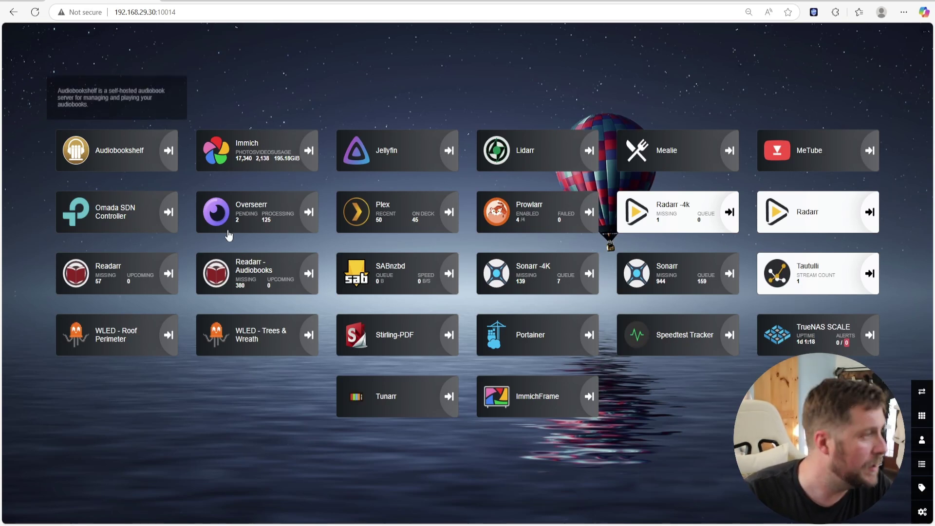
left_click(553, 398)
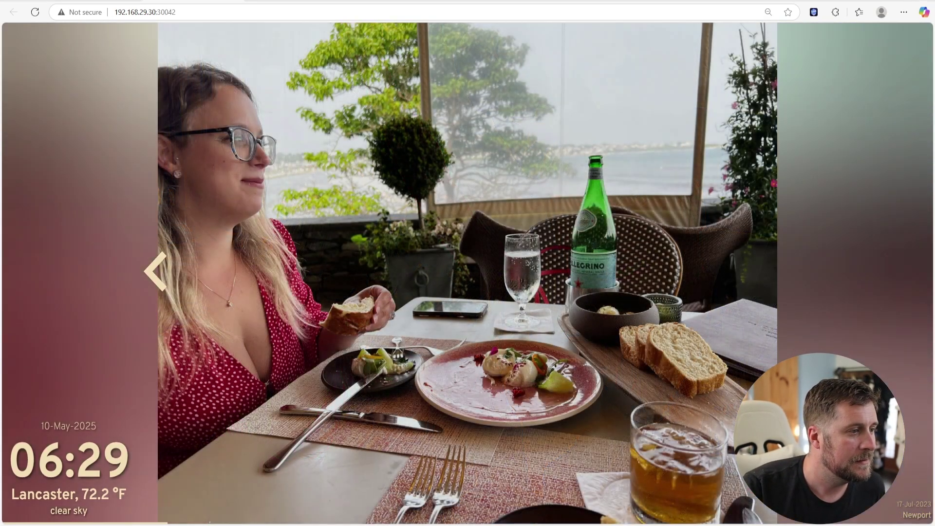
- Switch to TrueNAS and open the form for installing a custom app via YAML from the app catalog
key("ctrl+Tab")
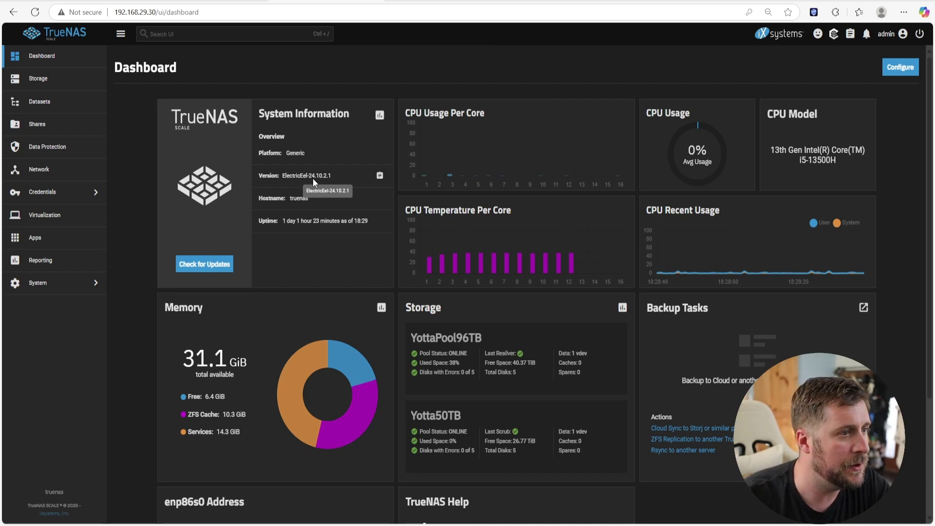
left_click(56, 241)
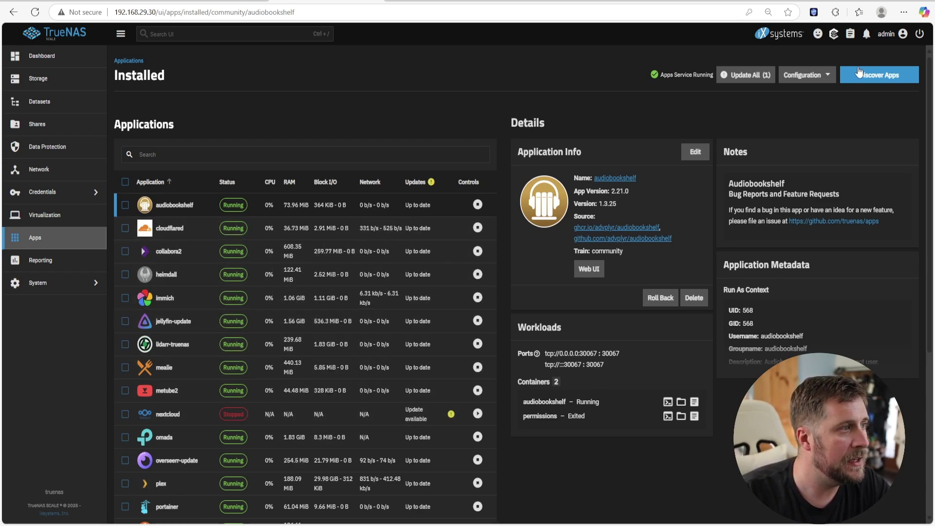
left_click(891, 76)
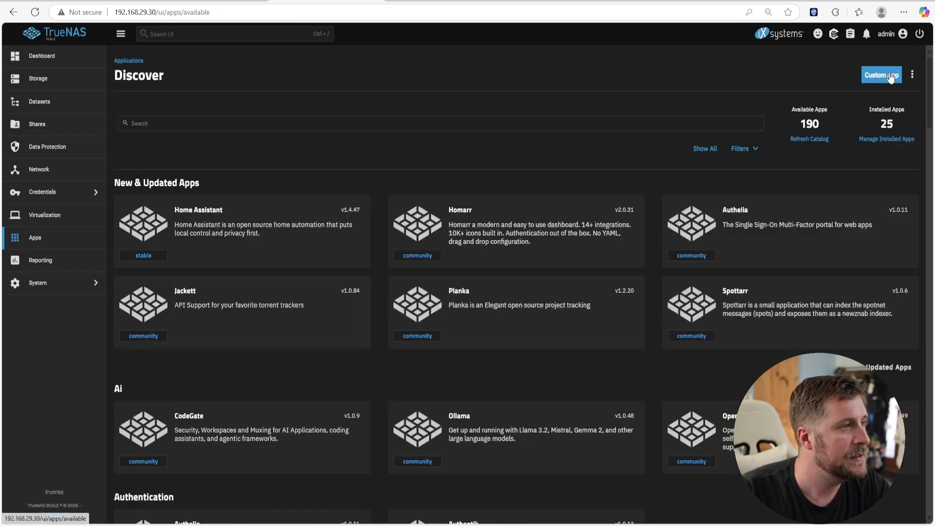
left_click(913, 77)
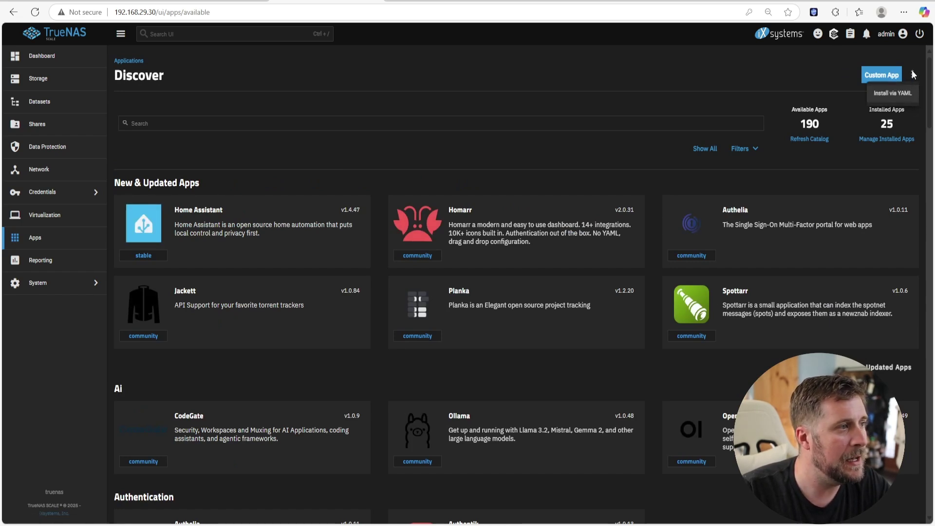
left_click(890, 96)
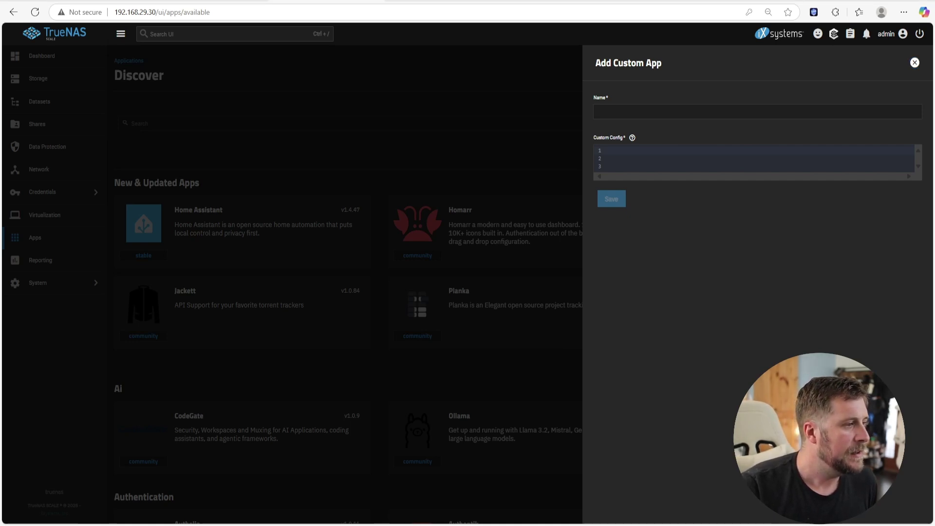
- Examine the immichframe compose text in the text editor, then close the empty Add Custom App form
left_click_drag(0, 263, 694, 133)
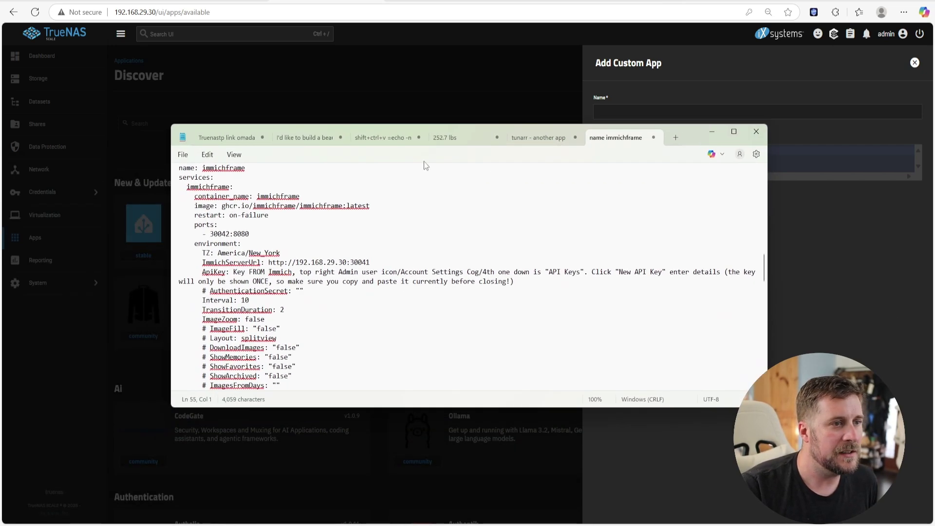
left_click_drag(179, 167, 312, 393)
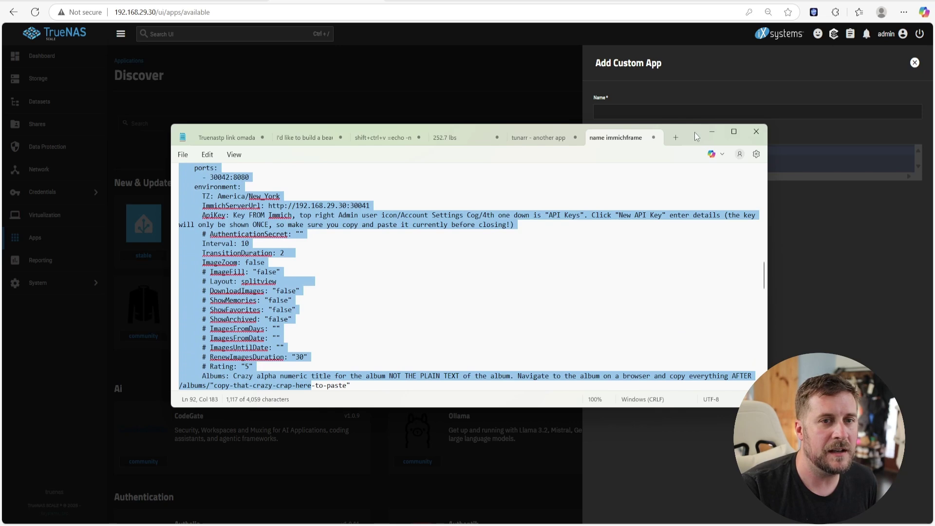
left_click_drag(700, 136, 0, 146)
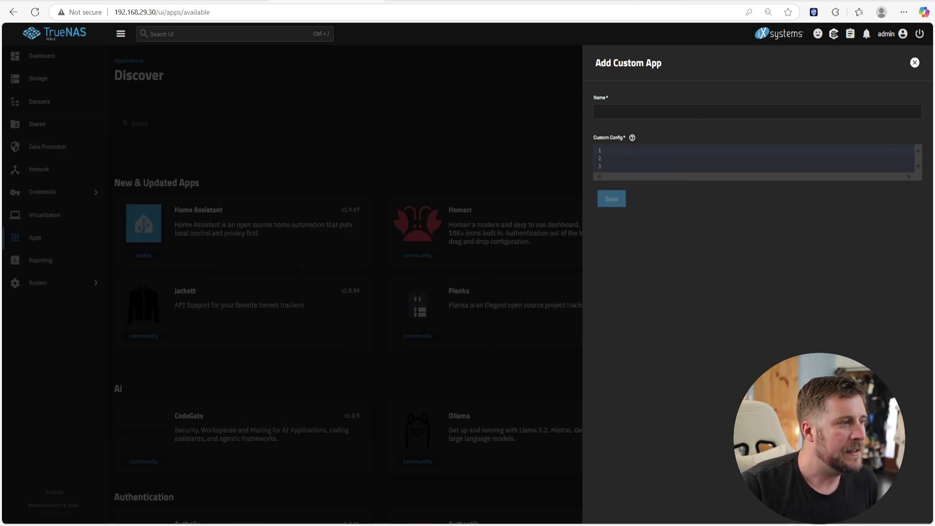
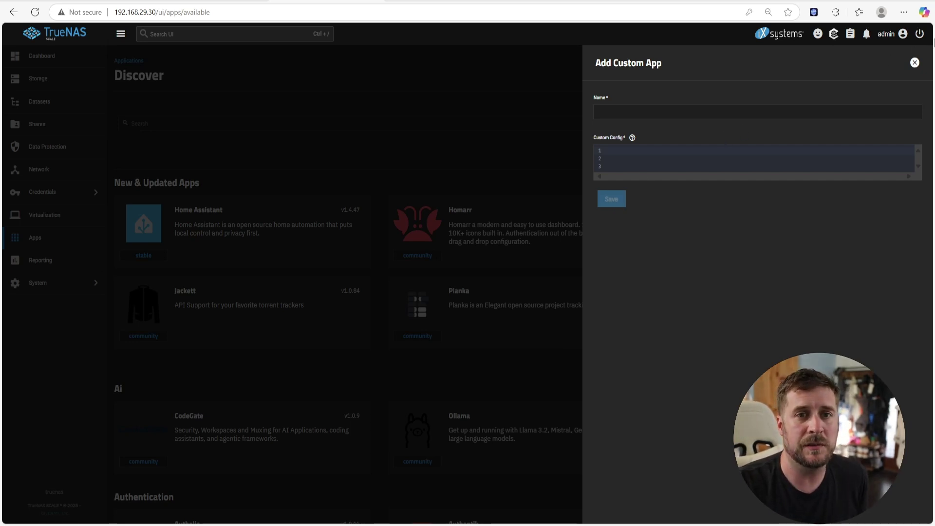
left_click(916, 63)
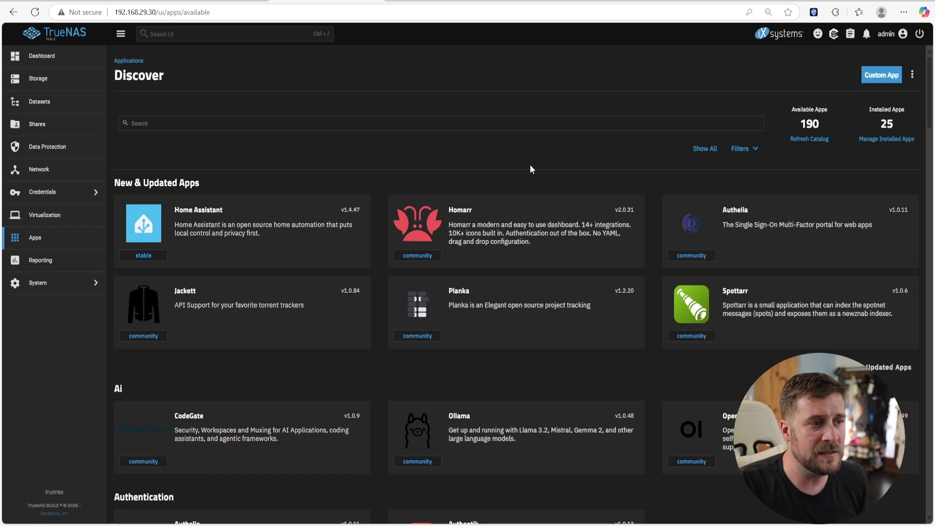
- Look through the installed TrueNAS applications and show the details of the portainer app
left_click(47, 242)
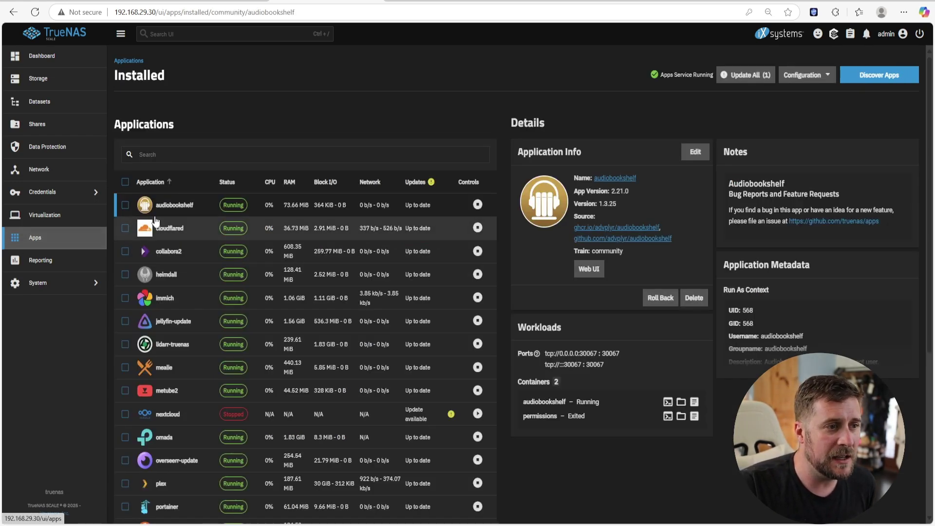
scroll(215, 205, "down", 1)
scroll(229, 229, "down", 4)
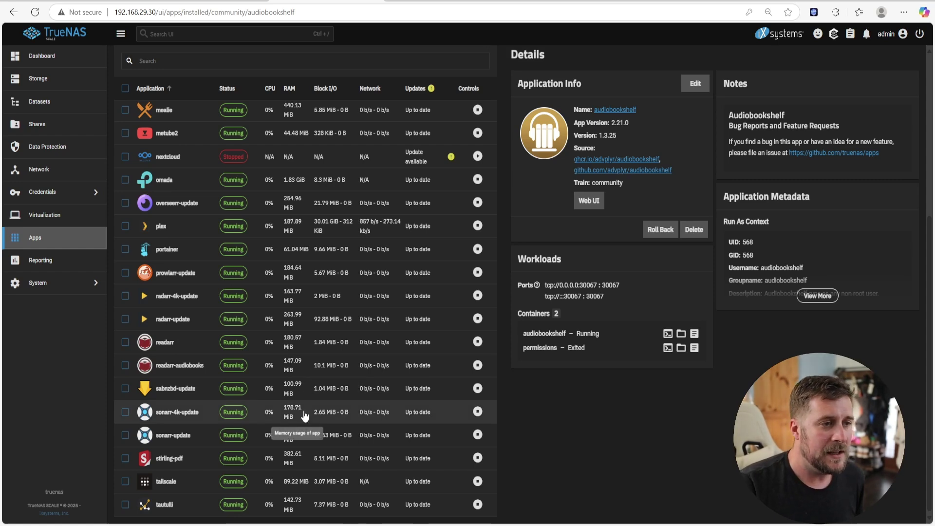
scroll(304, 416, "up", 1)
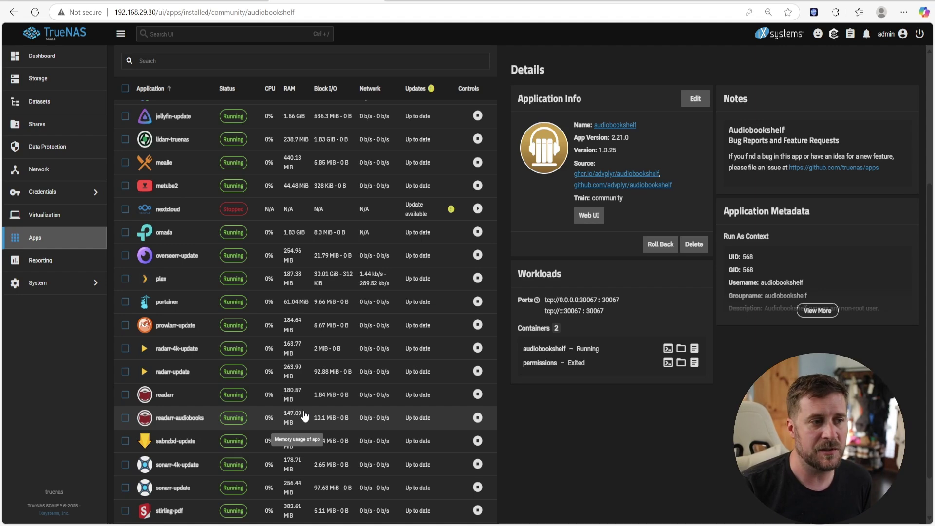
left_click(181, 310)
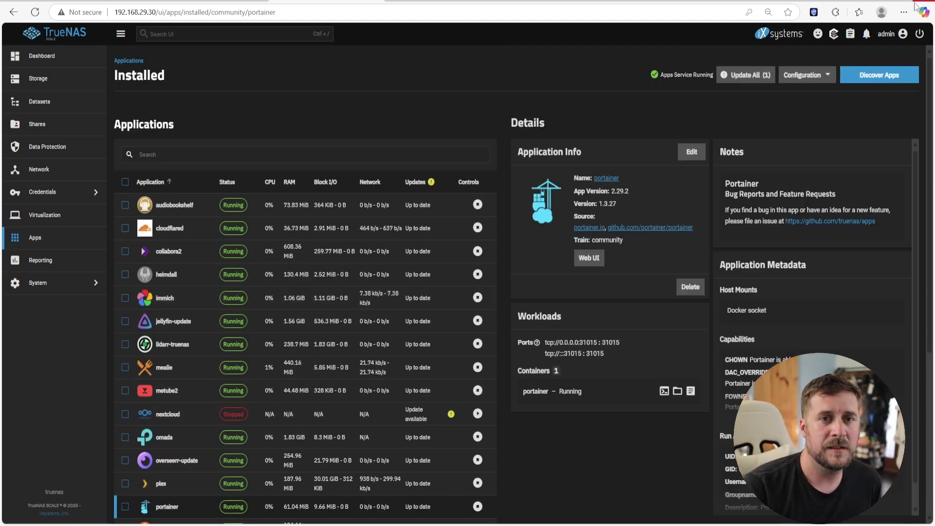
- Search the app catalog for "porta" and open the Portainer app page
left_click(892, 75)
left_click(377, 121)
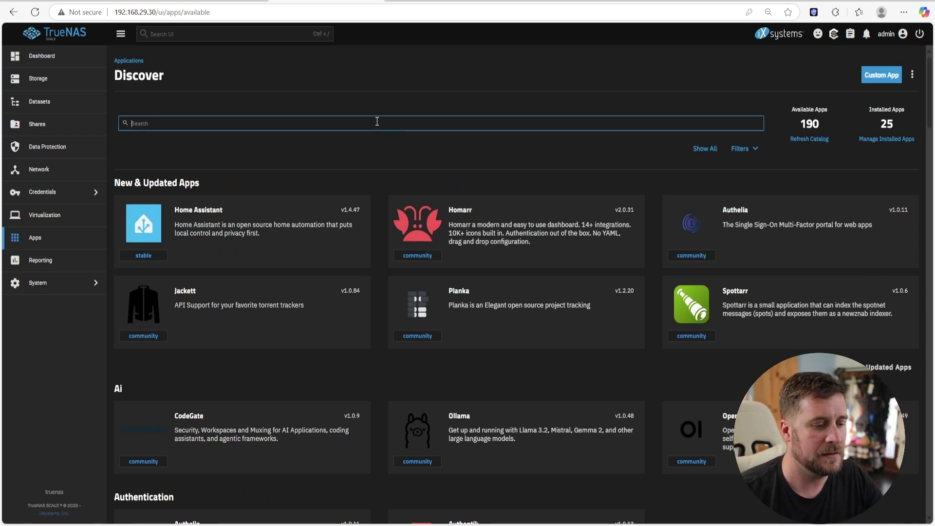
type("port")
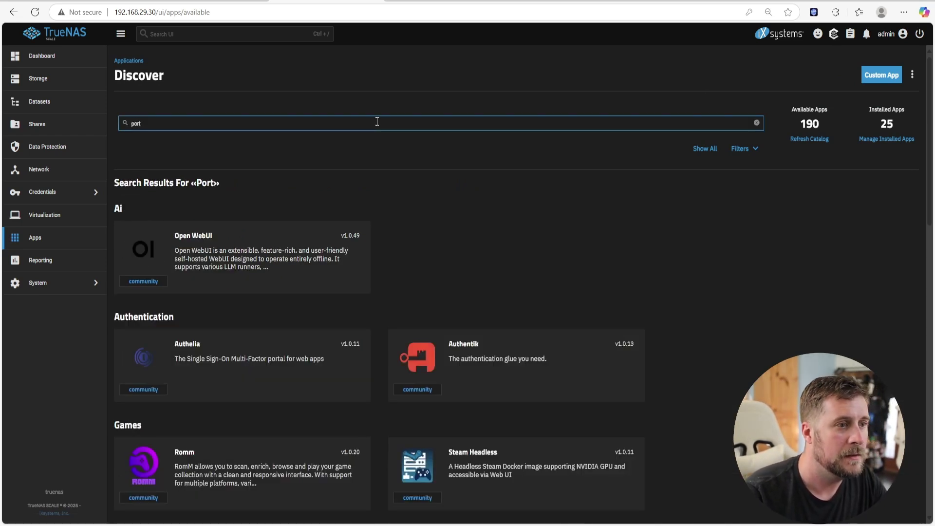
type("a")
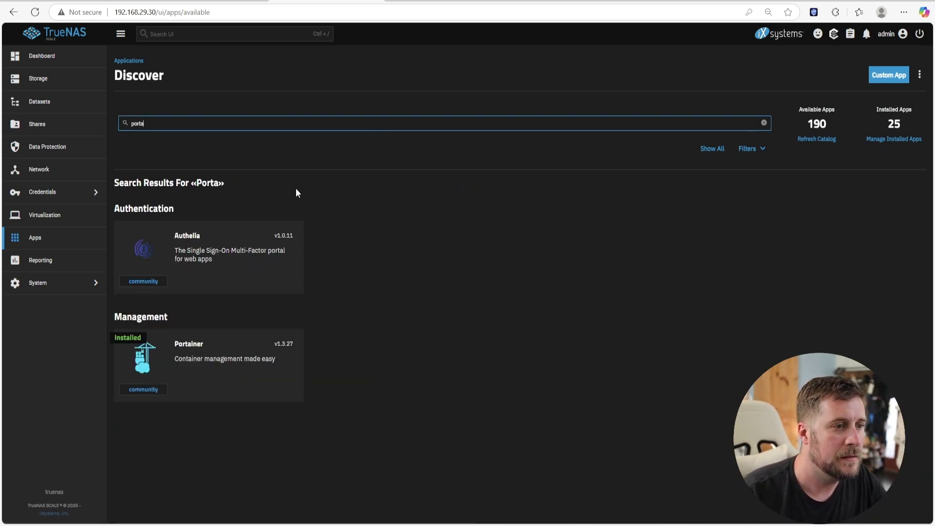
left_click(213, 365)
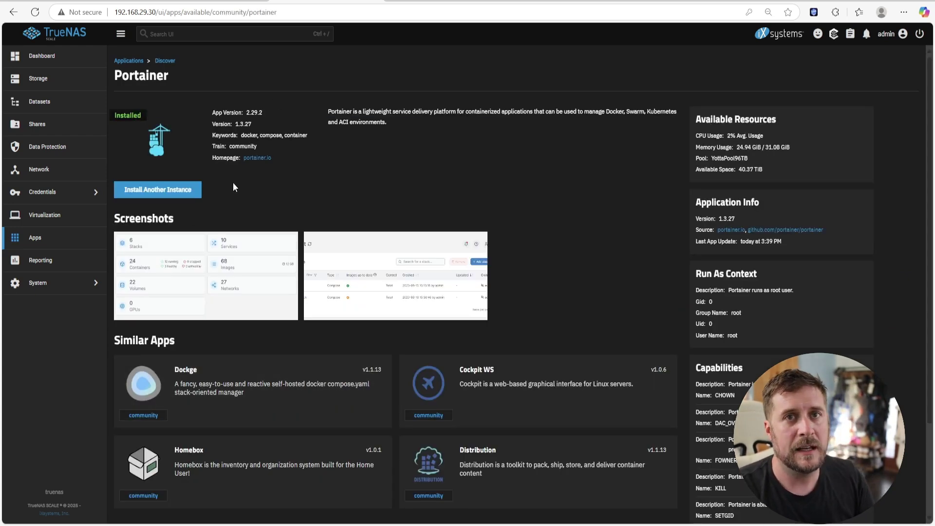
- Launch Portainer from the self-hosted app dashboard and open its local Docker environment
left_click(62, 237)
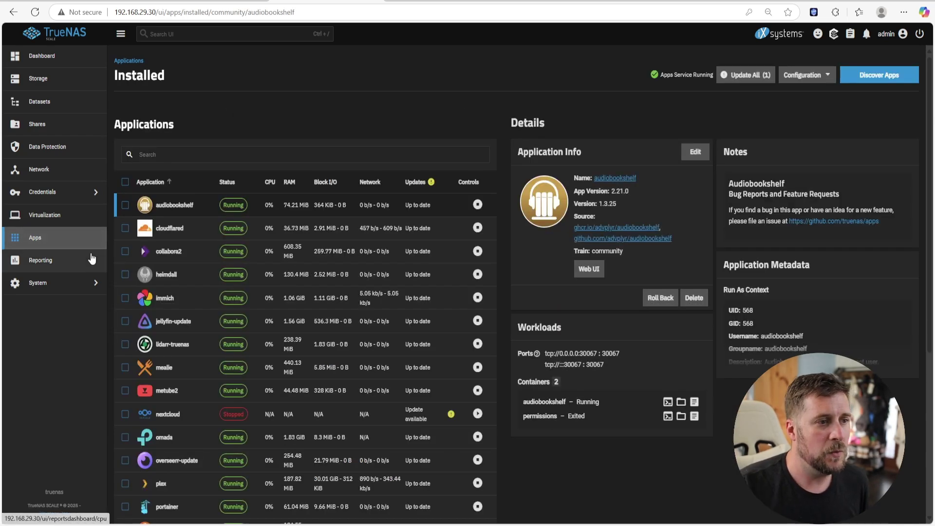
left_click(87, 3)
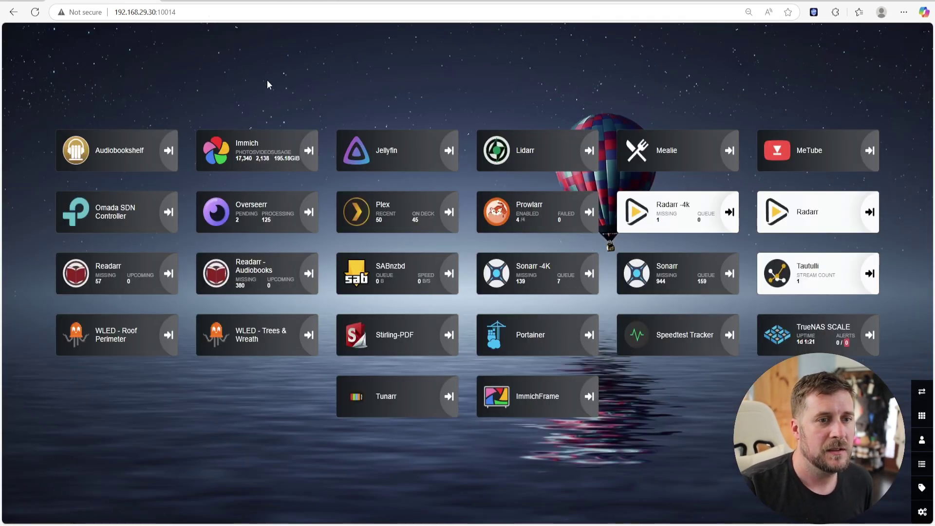
left_click(545, 344)
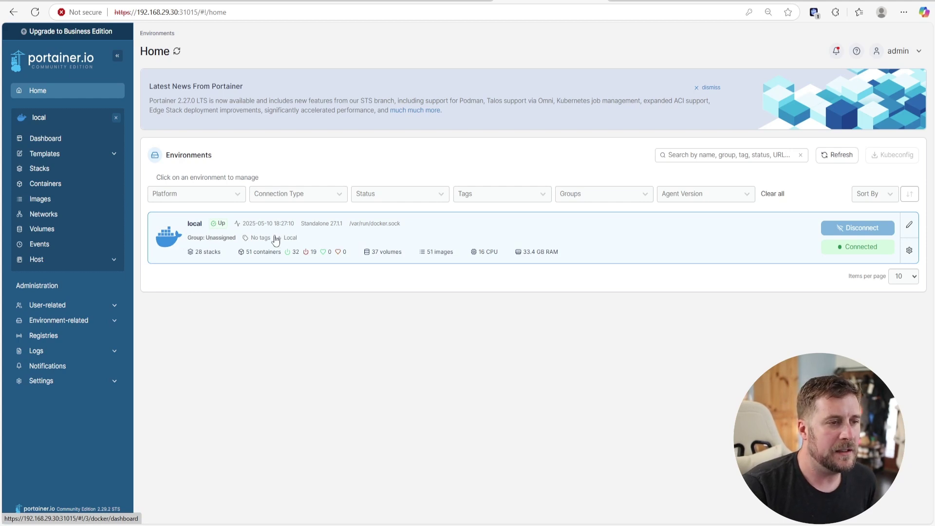
left_click(466, 239)
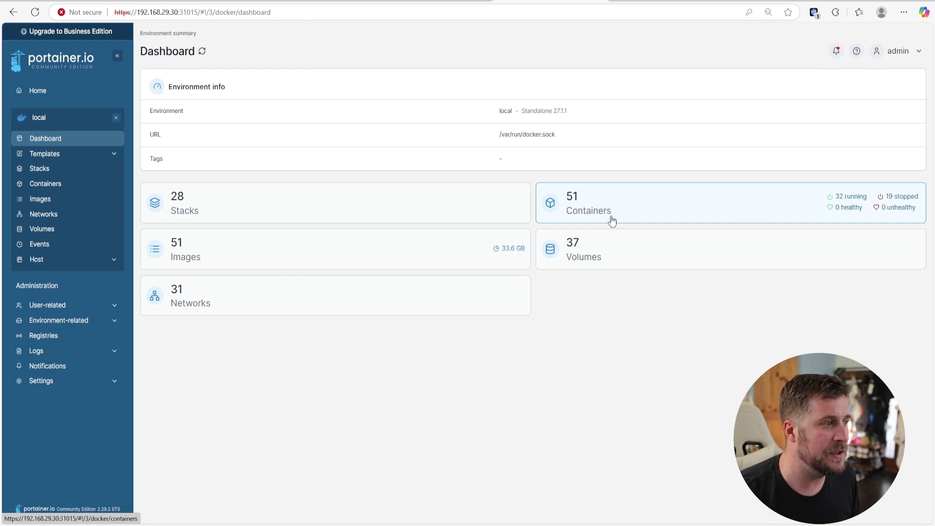
- View the stacks list and open a new stack form with its empty web editor
left_click(64, 174)
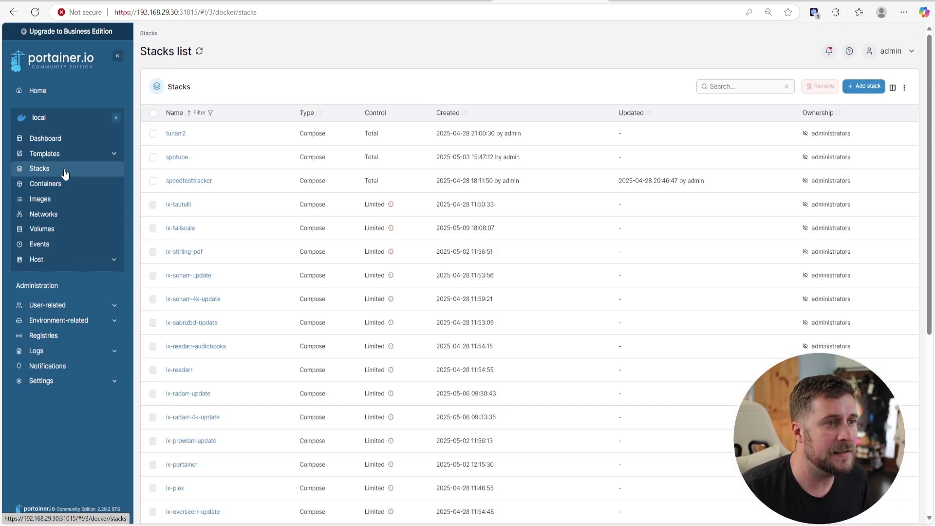
left_click(866, 88)
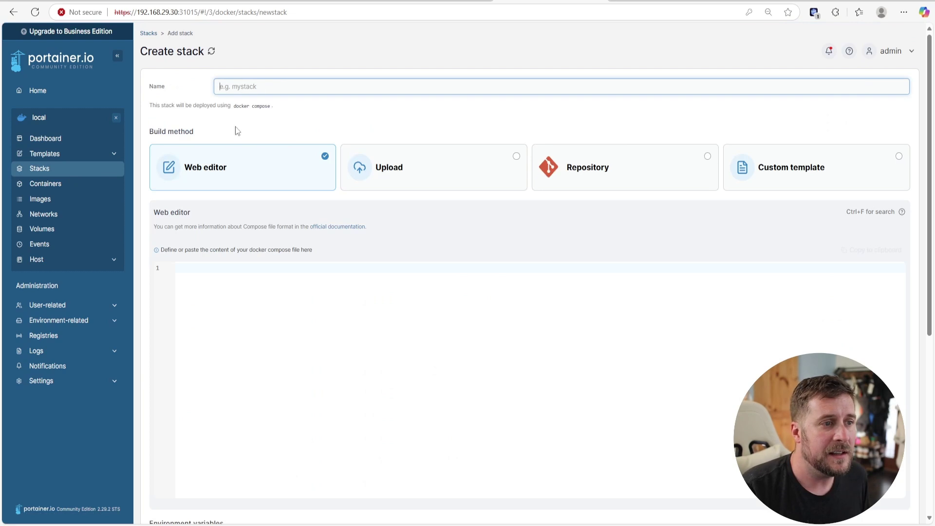
left_click(203, 268)
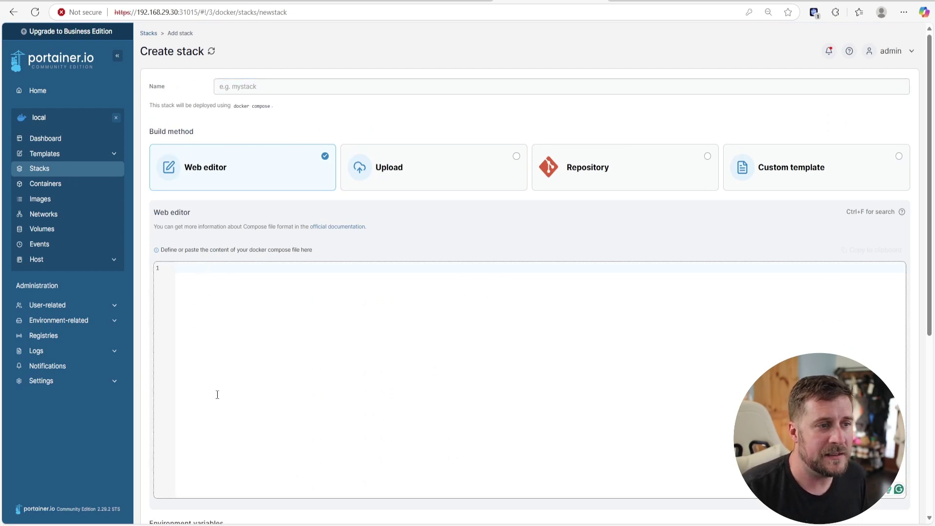
- Return to the stacks list and open the existing immichframe stack's compose file for editing
left_click(60, 171)
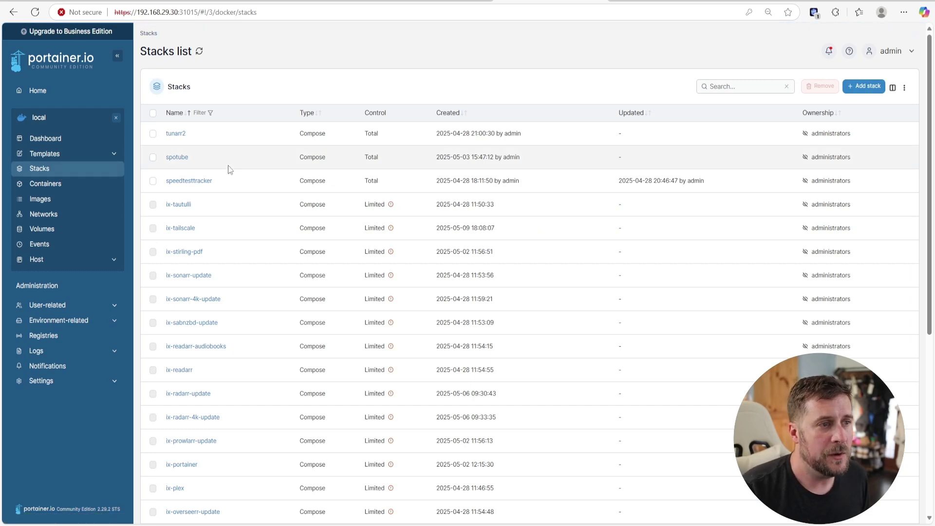
scroll(245, 184, "down", 5)
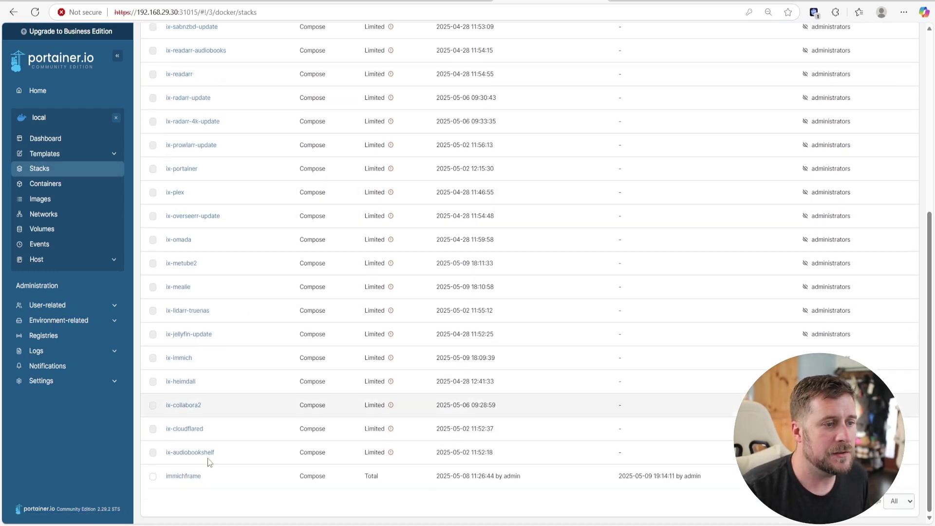
left_click(186, 477)
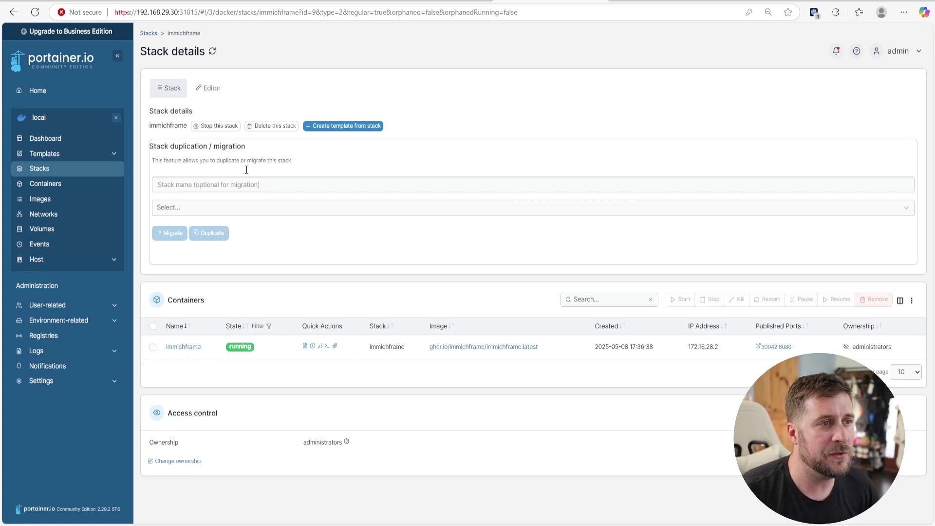
left_click(214, 94)
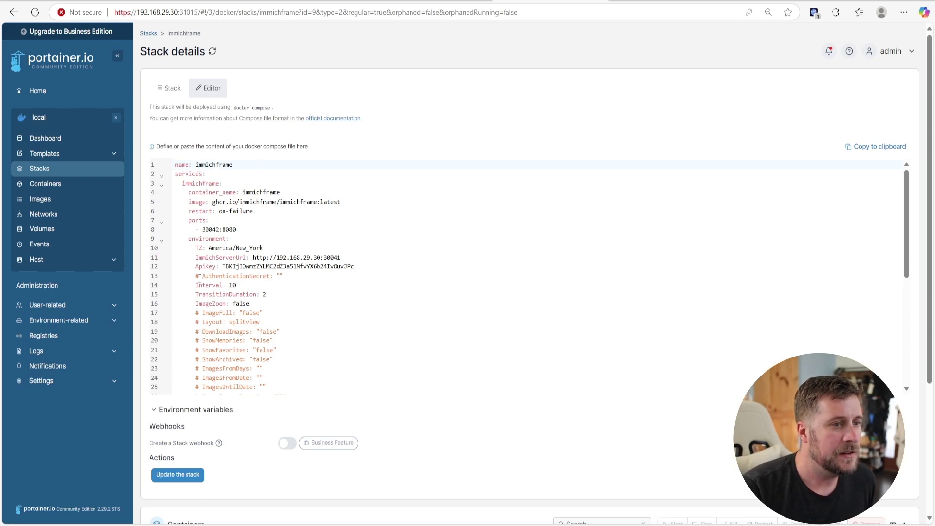
- Locate the commented-out options in the immichframe compose file and uncomment the DownloadImages line
left_click_drag(196, 276, 297, 277)
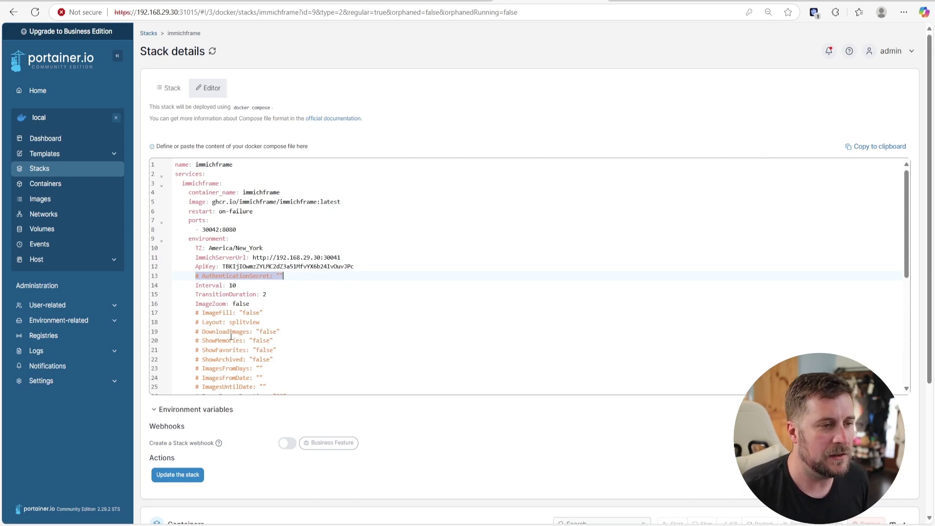
left_click(203, 332)
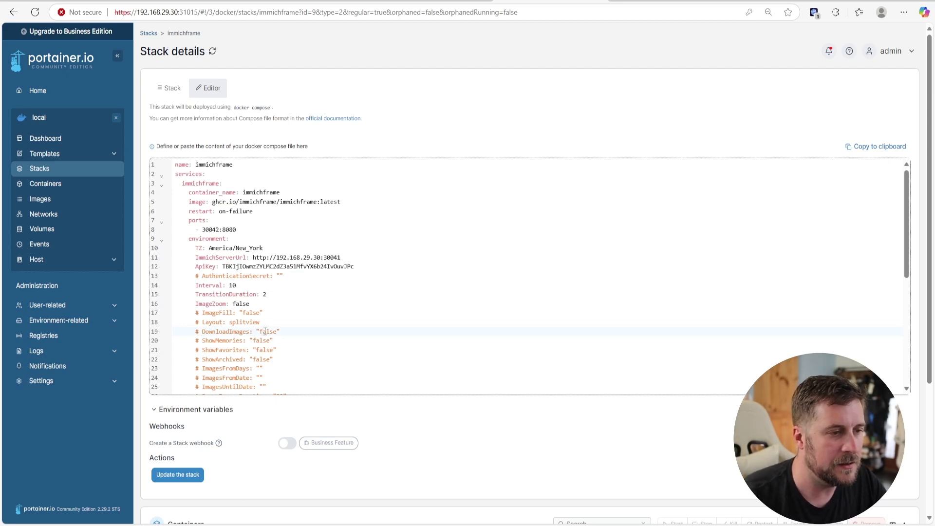
key("BackSpace")
key("BackSpace")
left_click(397, 300)
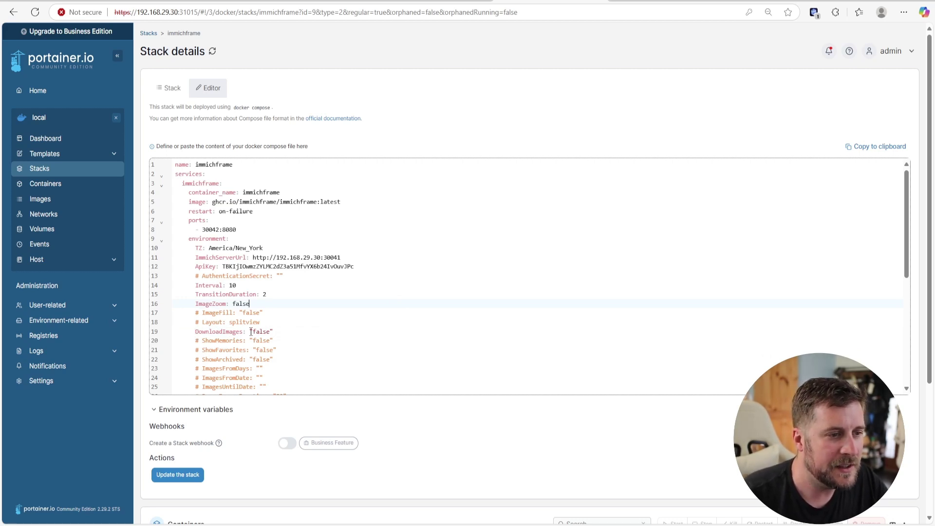
- Try the DownloadImages value without quotes, restore the quoted "false", and comment the line out again
left_click_drag(250, 332, 279, 331)
left_click(281, 335)
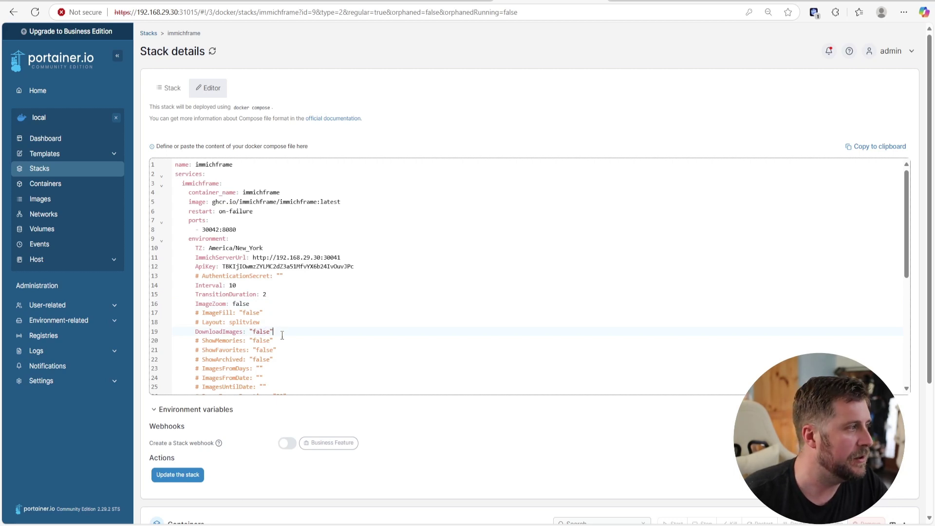
key("BackSpace")
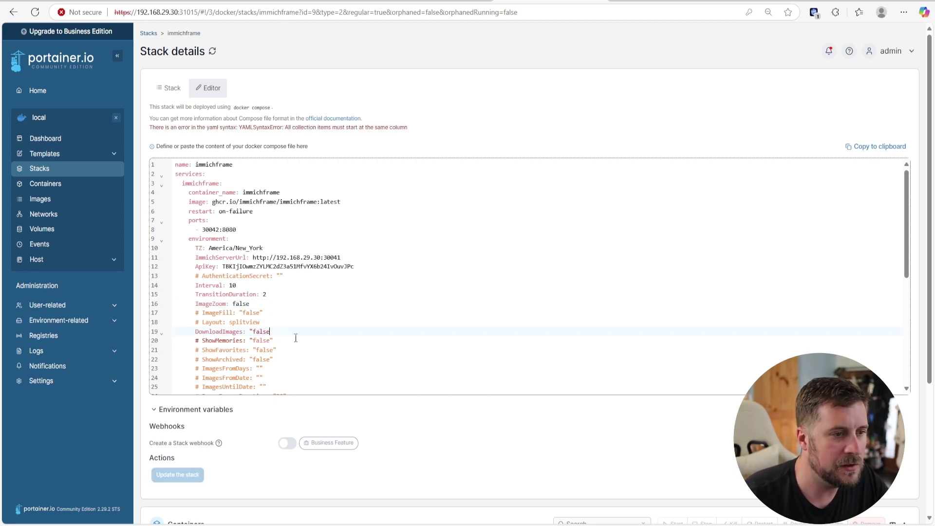
key("BackSpace")
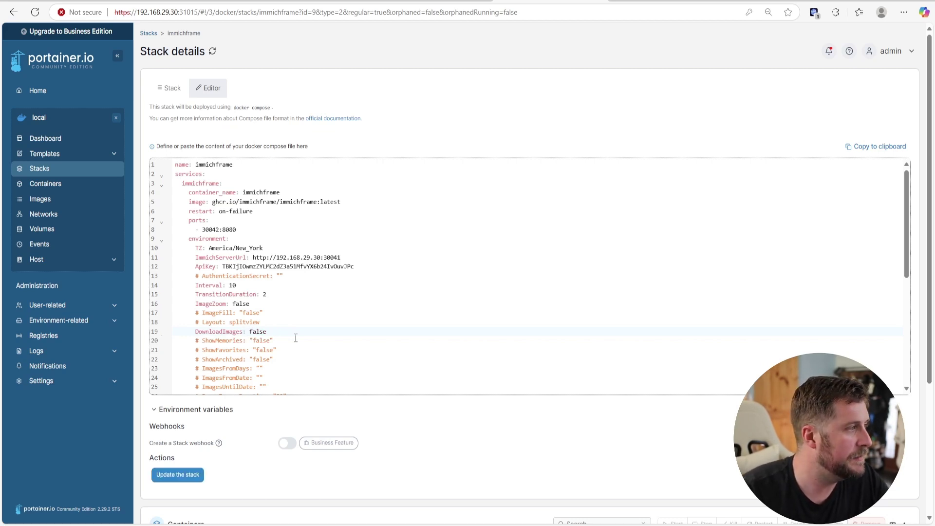
type("\"")
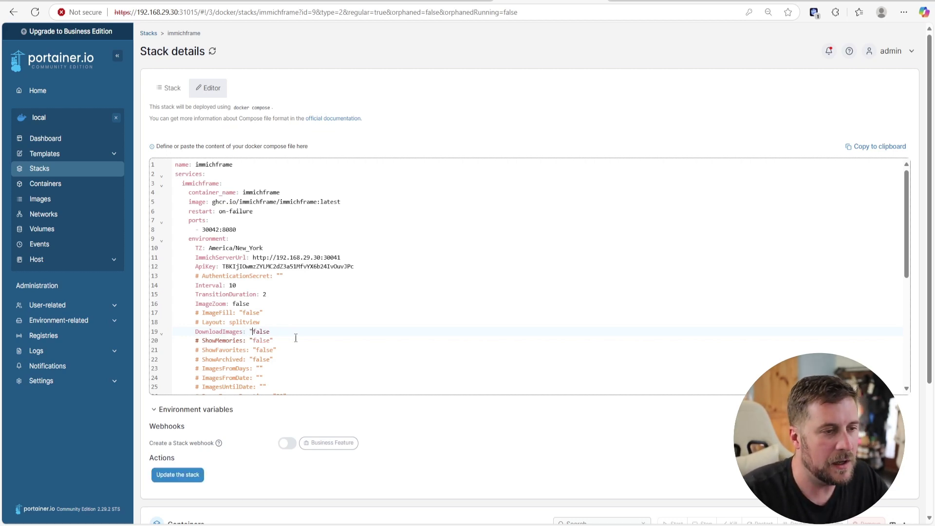
type("\"")
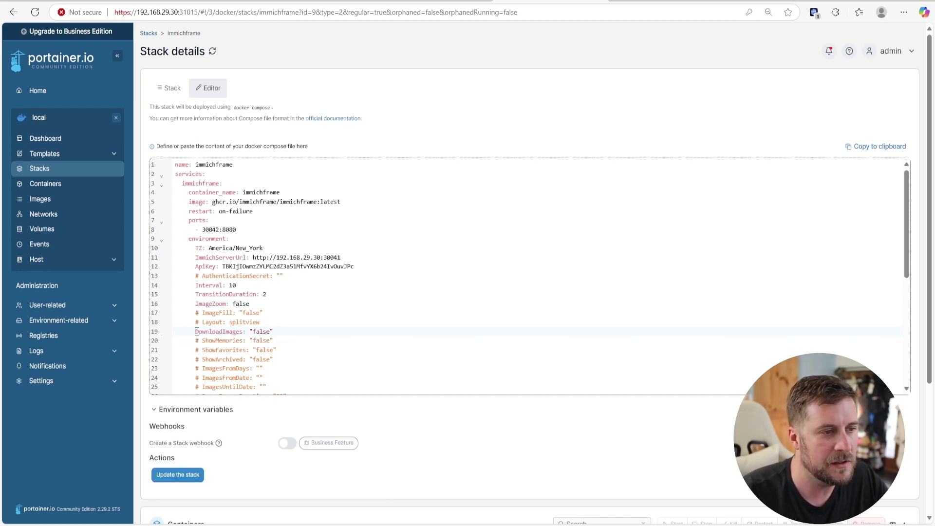
type("#")
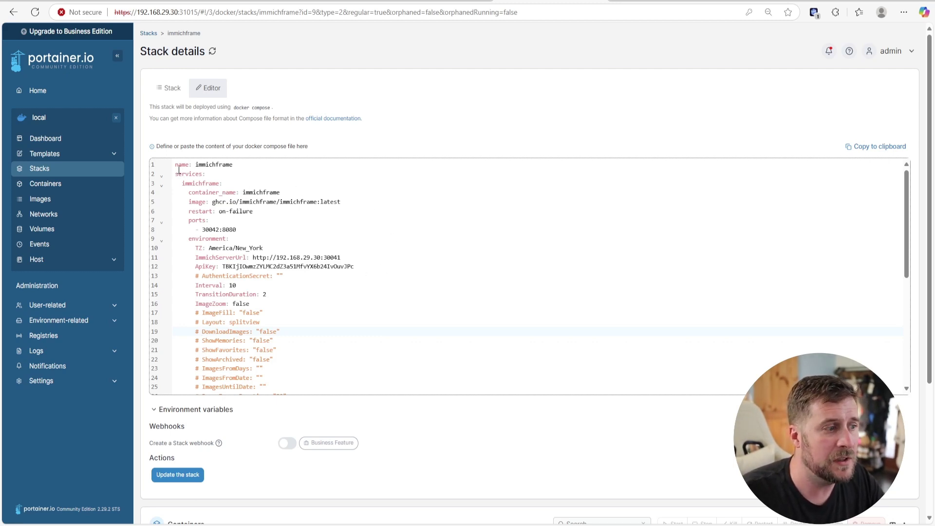
- Examine the compose file as a whole, including the stack name and the ghcr.io/immichframe/immichframe:latest image reference
left_click_drag(175, 166, 277, 419)
scroll(303, 369, "up", 5)
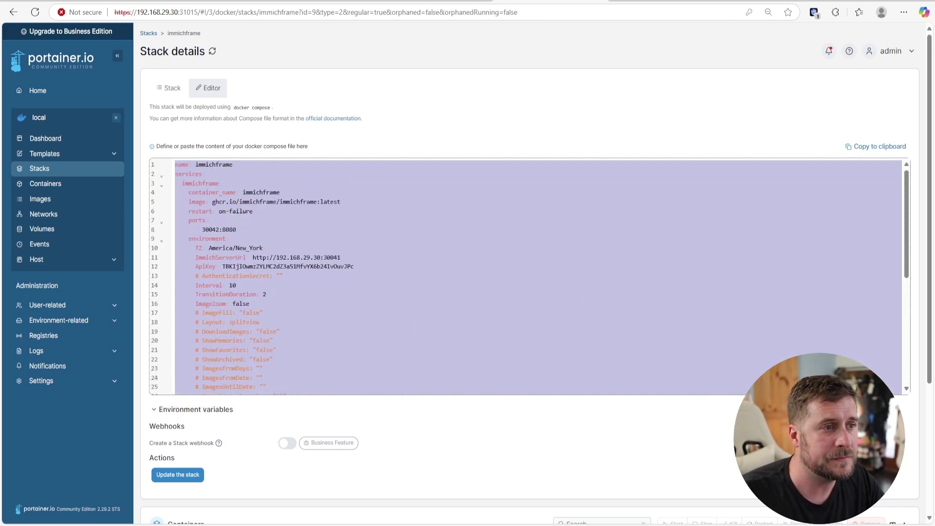
left_click(218, 164)
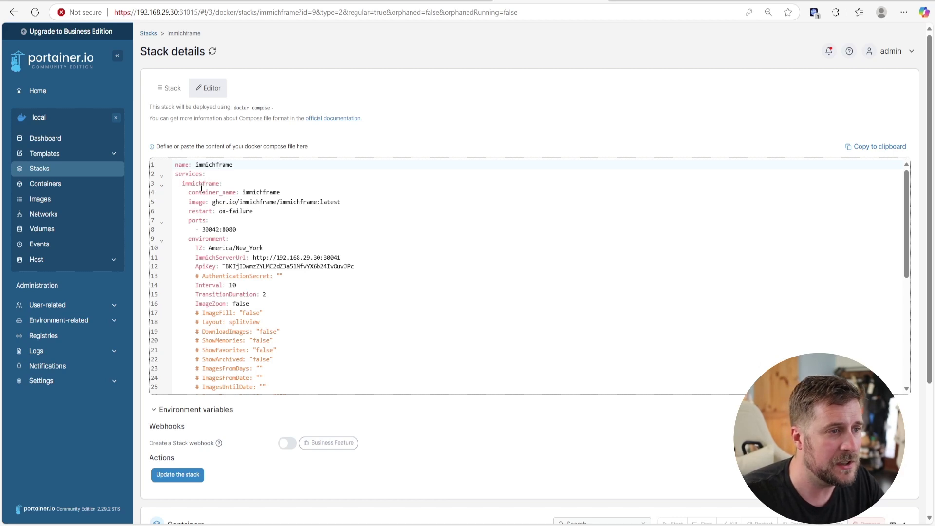
left_click_drag(212, 202, 344, 201)
left_click(291, 215)
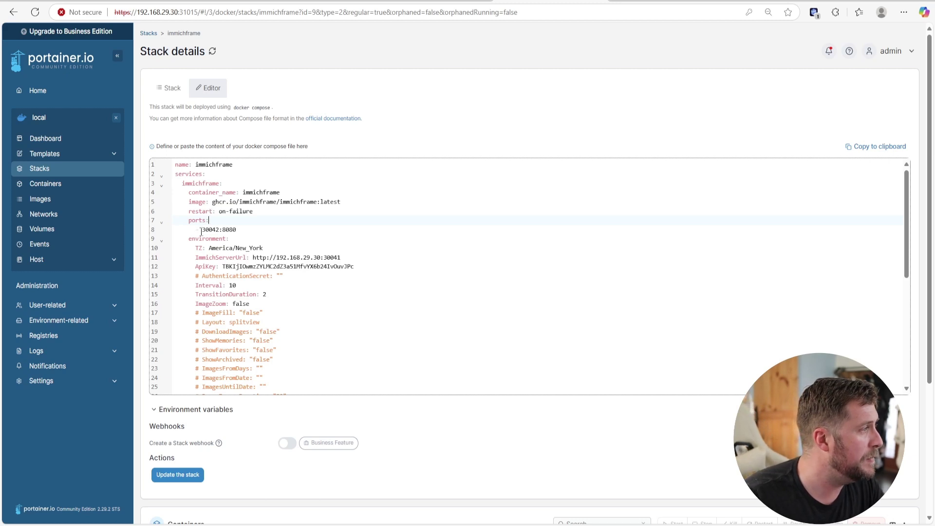
- Examine the port mapping in the compose file, distinguishing the host port from the container port
left_click(242, 230)
left_click_drag(242, 230, 202, 230)
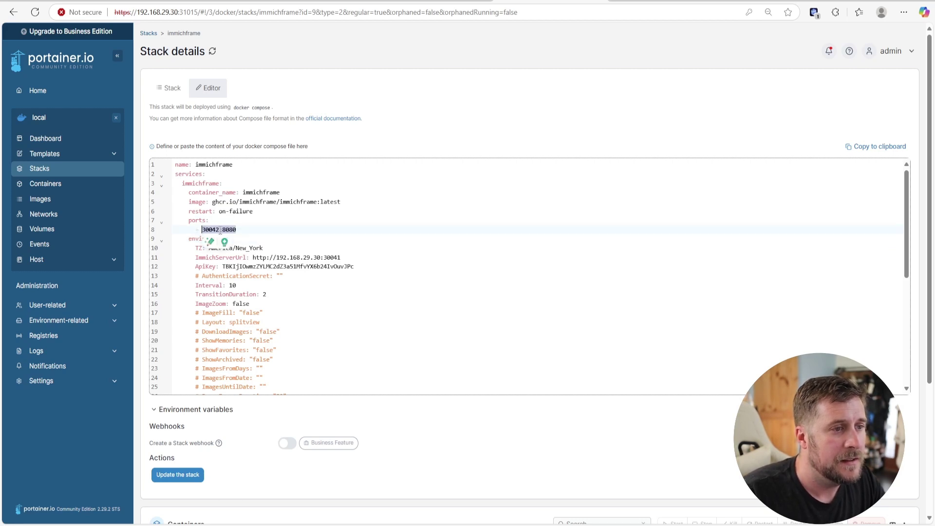
left_click(220, 230)
left_click_drag(220, 231, 202, 230)
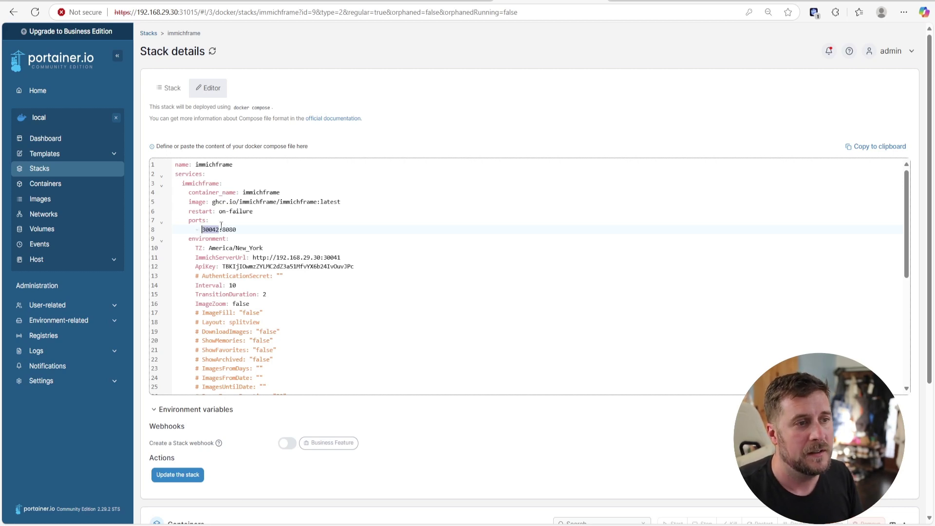
left_click(223, 231)
left_click_drag(238, 230, 230, 238)
double_click(225, 230)
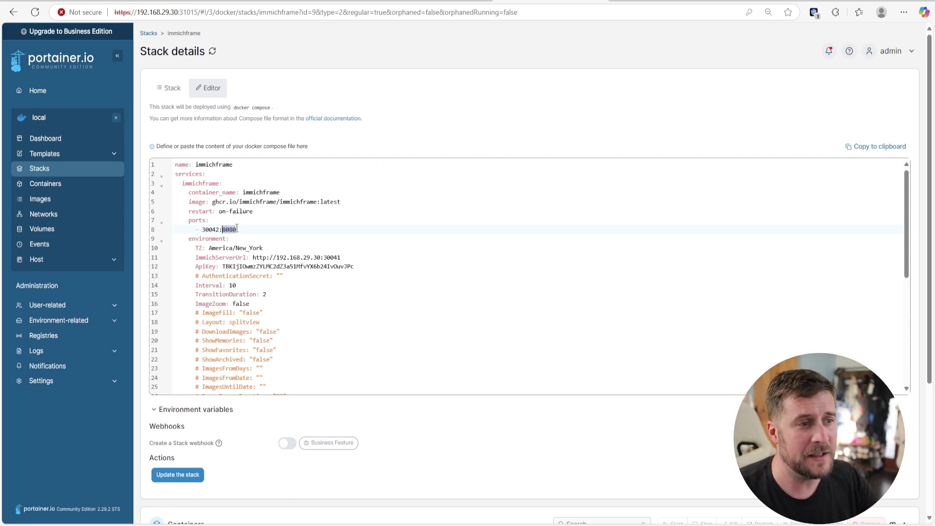
left_click(238, 229)
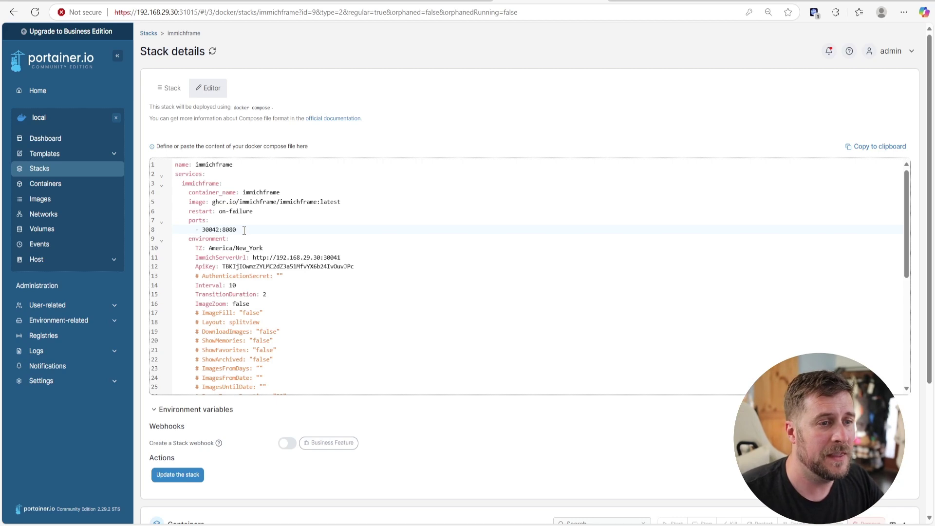
left_click_drag(244, 229, 222, 229)
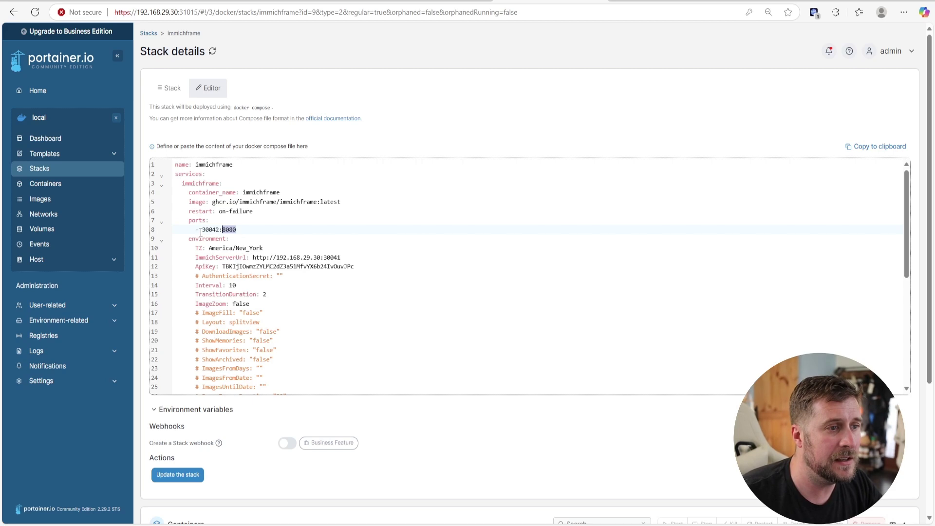
left_click_drag(202, 229, 220, 230)
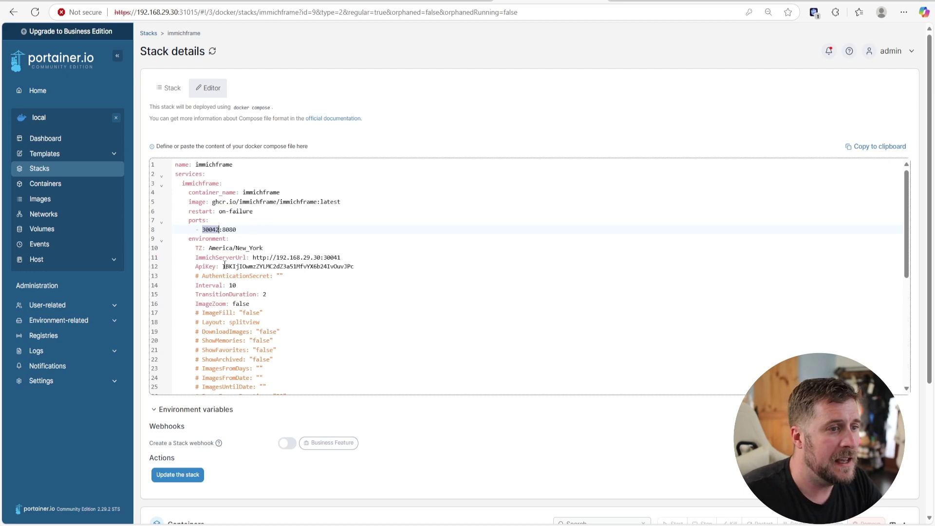
- Select the ApiKey value in the compose file, switch to Immich and open the API Keys section of the account settings
left_click_drag(222, 267, 355, 267)
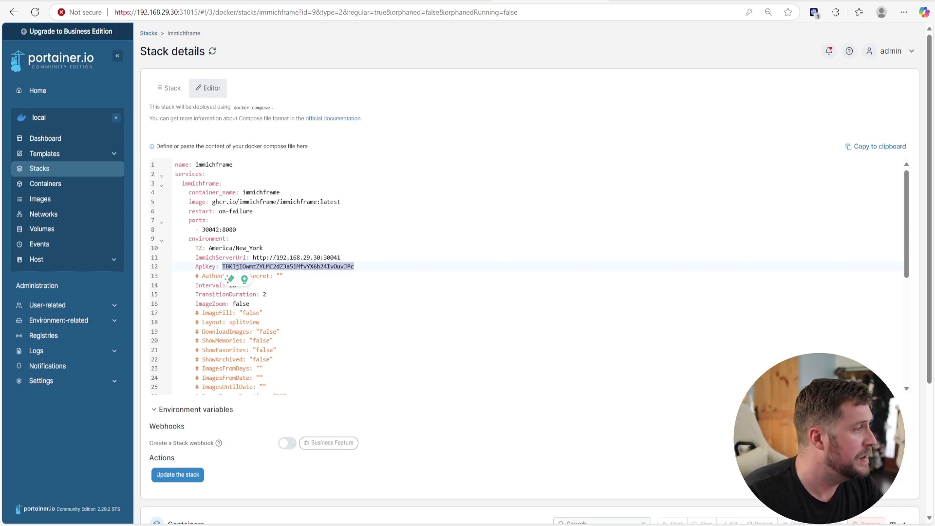
left_click(227, 1)
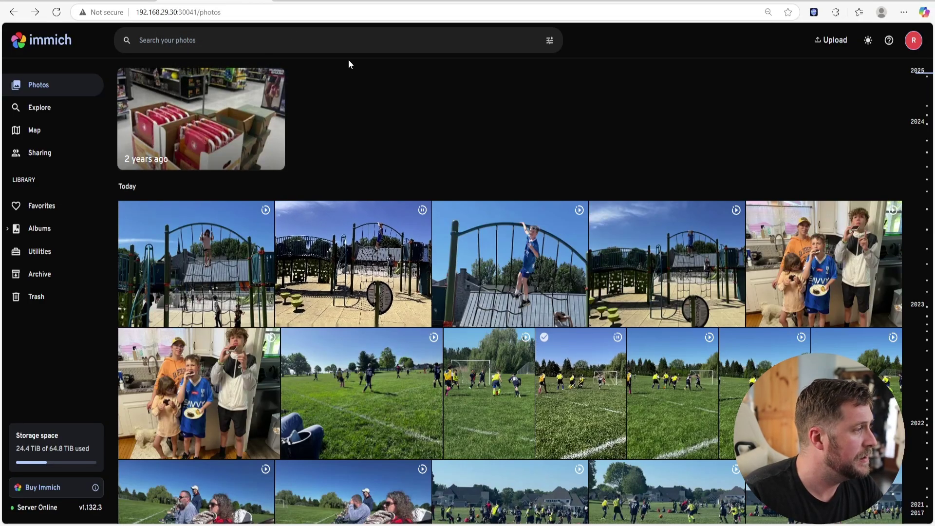
left_click(915, 44)
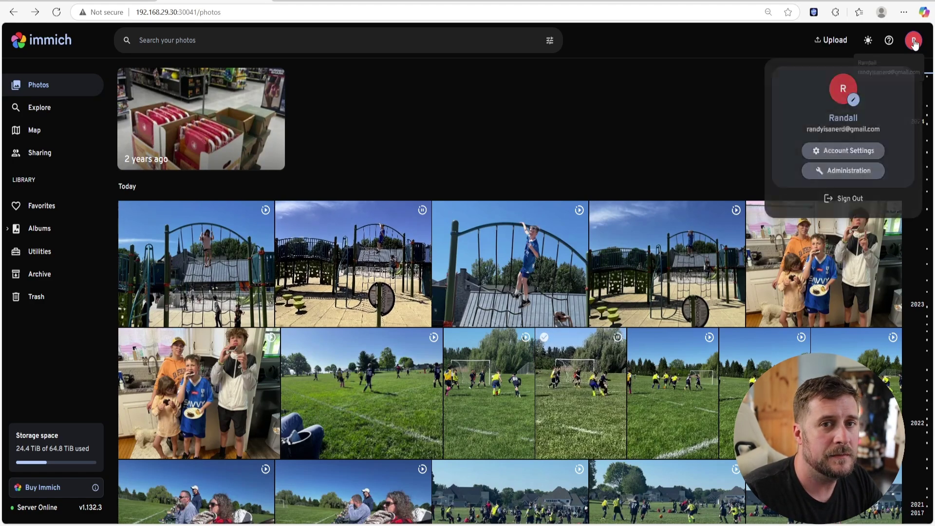
left_click(843, 152)
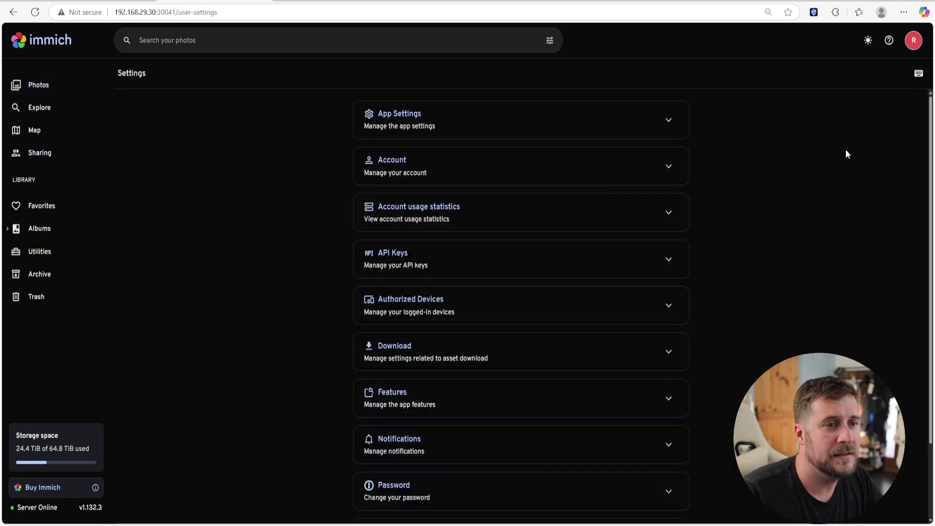
left_click(463, 258)
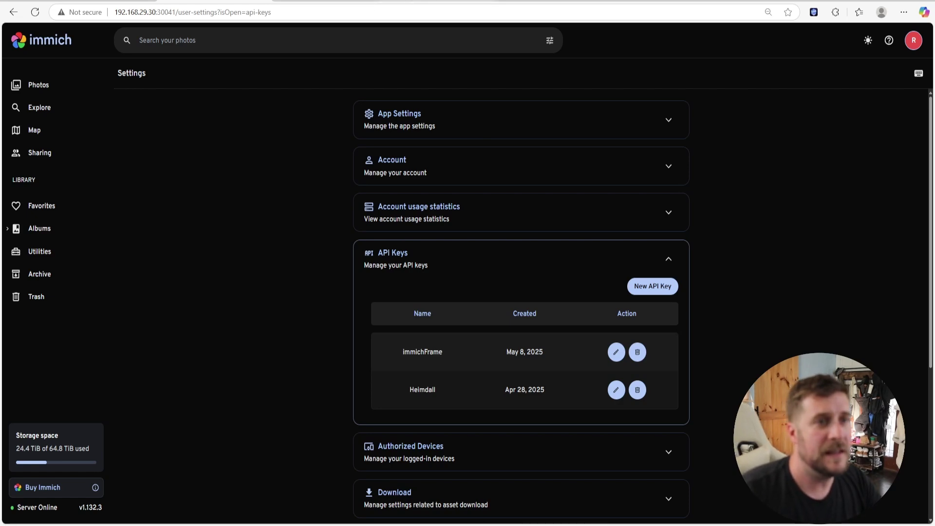
- Return to the immichframe compose file in Portainer and review the TZ, Interval, TransitionDuration and ImageZoom values
left_click(438, 3)
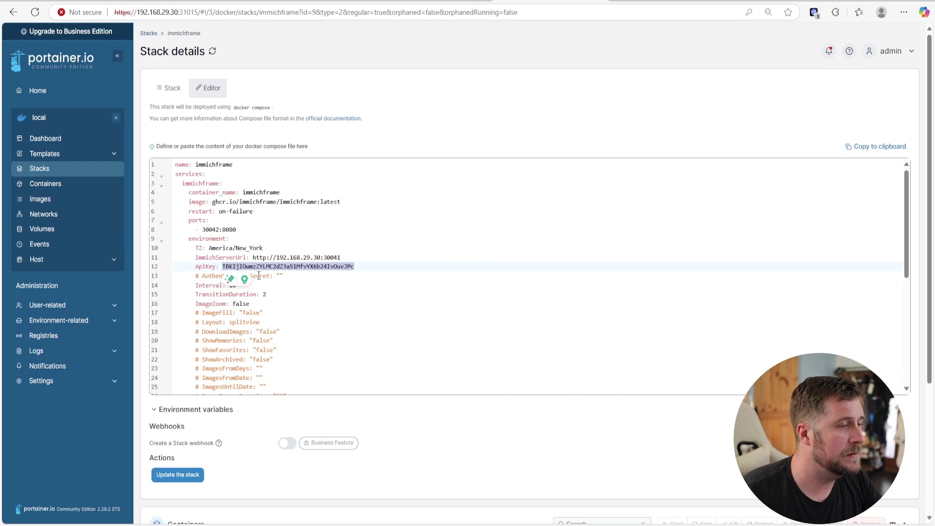
left_click(381, 292)
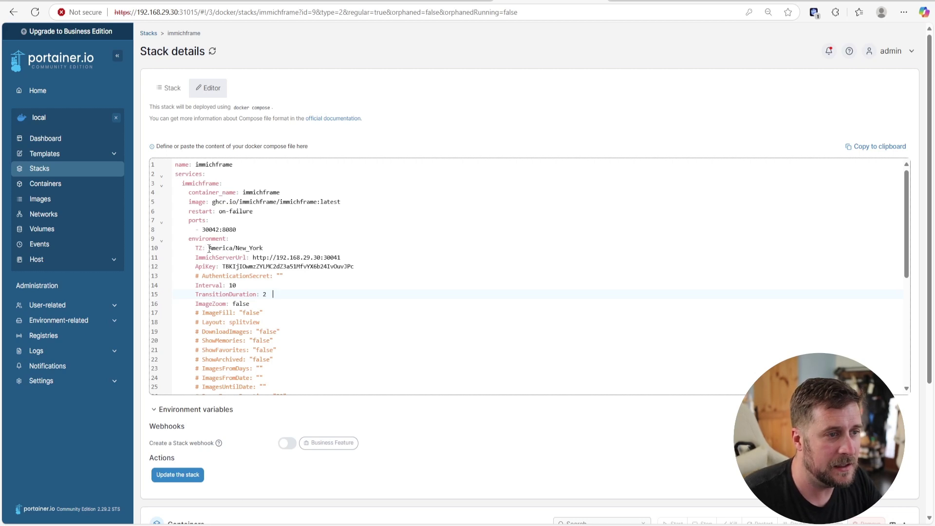
left_click_drag(209, 248, 267, 247)
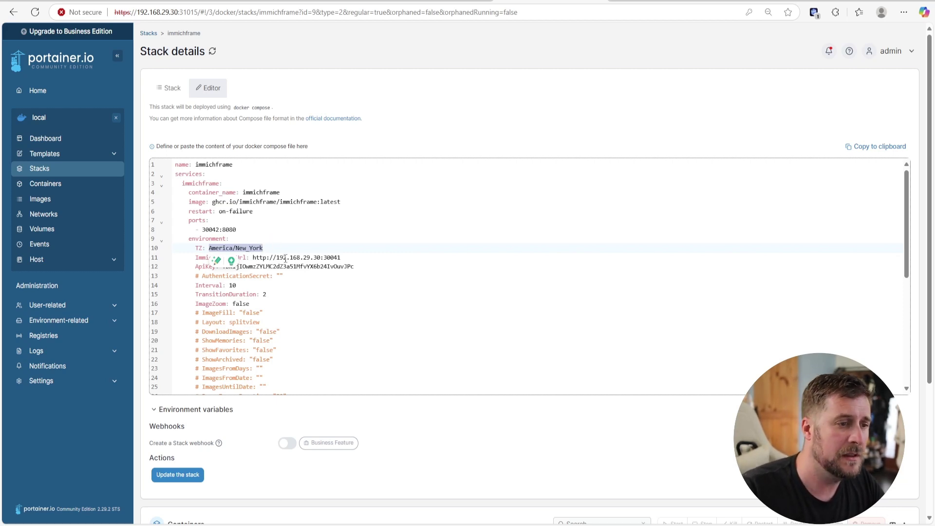
left_click(325, 278)
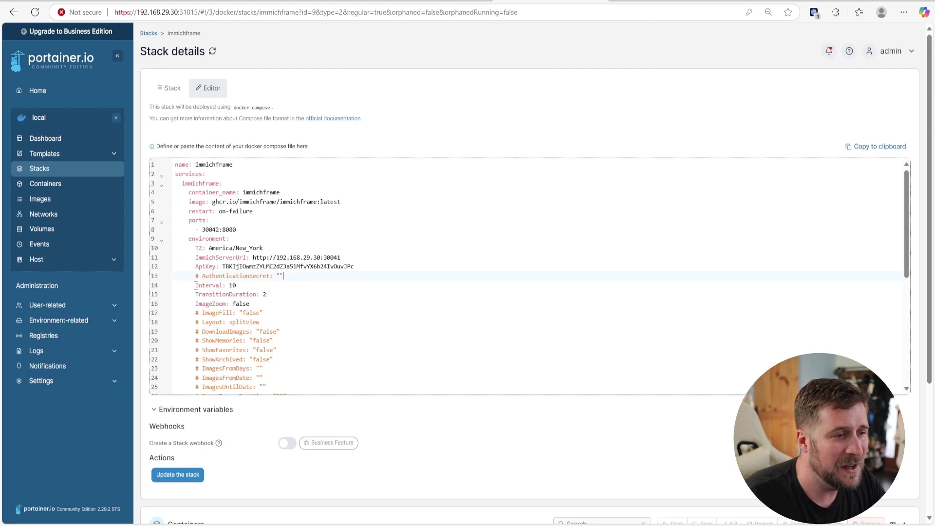
left_click_drag(225, 287, 237, 287)
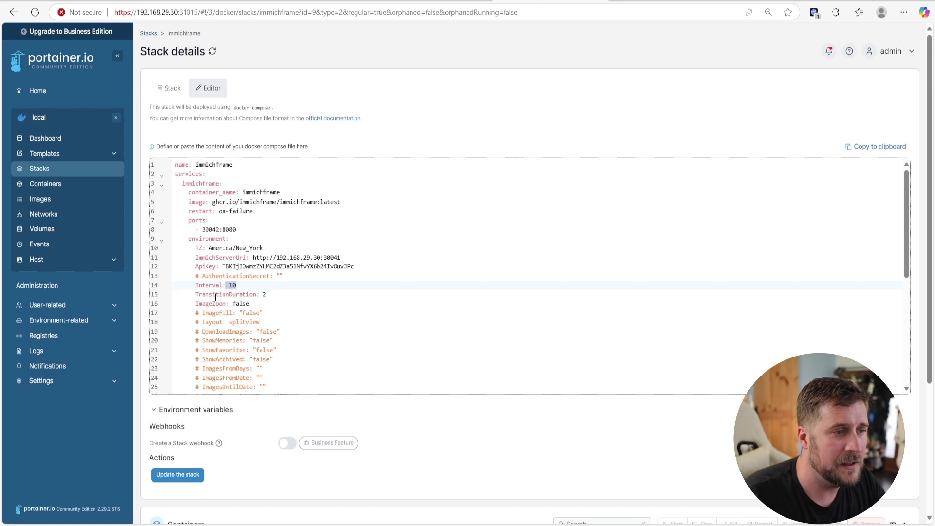
double_click(265, 294)
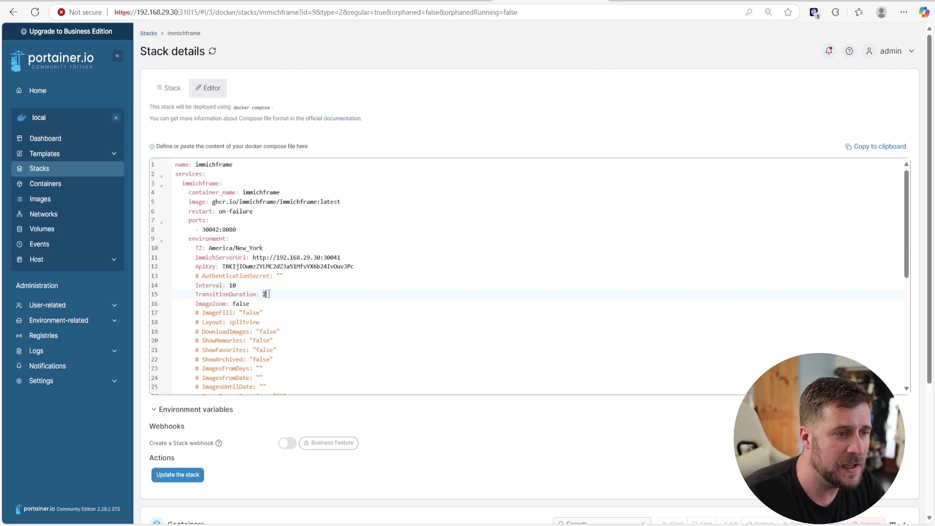
left_click_drag(232, 304, 250, 304)
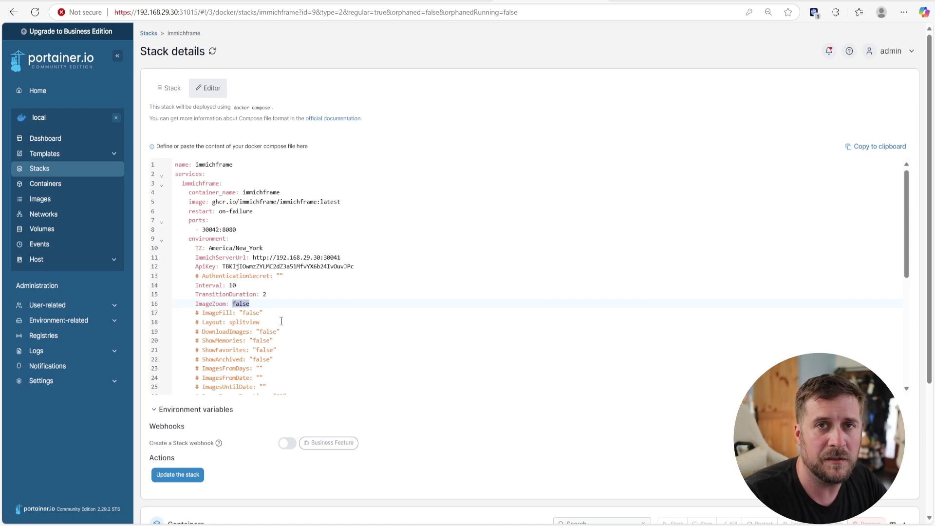
- Select the Albums ID in the compose file, switch to Immich and open the ImmichFrame album to check the ID in its address
scroll(257, 297, "down", 1)
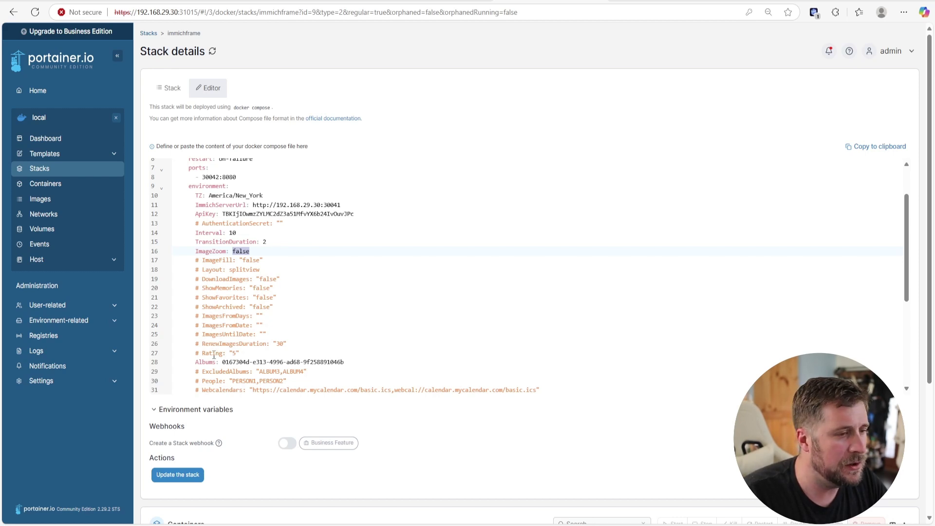
left_click_drag(221, 362, 344, 363)
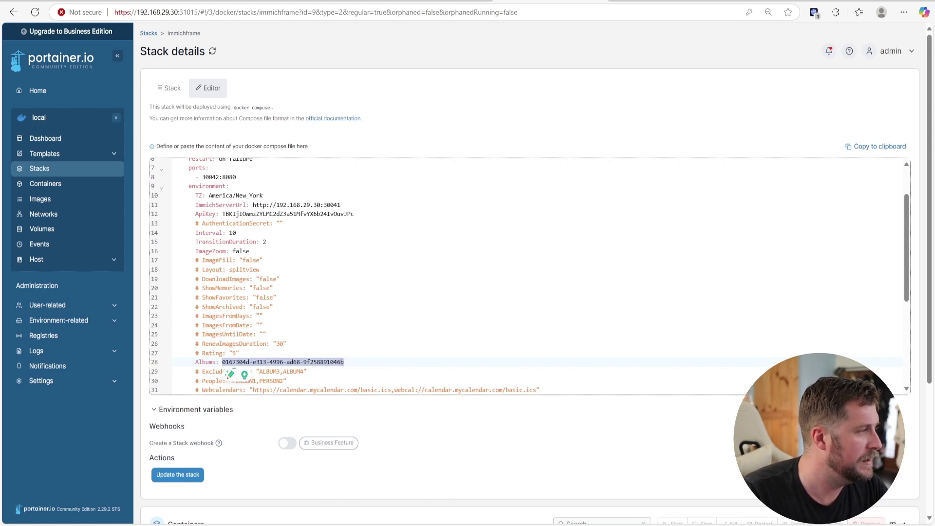
left_click(226, 4)
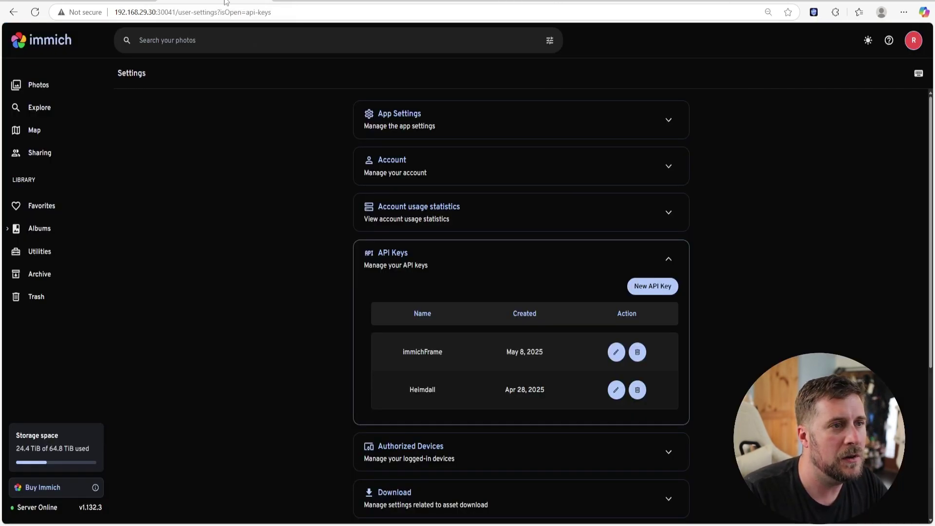
left_click(51, 93)
scroll(492, 259, "down", 4)
scroll(325, 173, "up", 3)
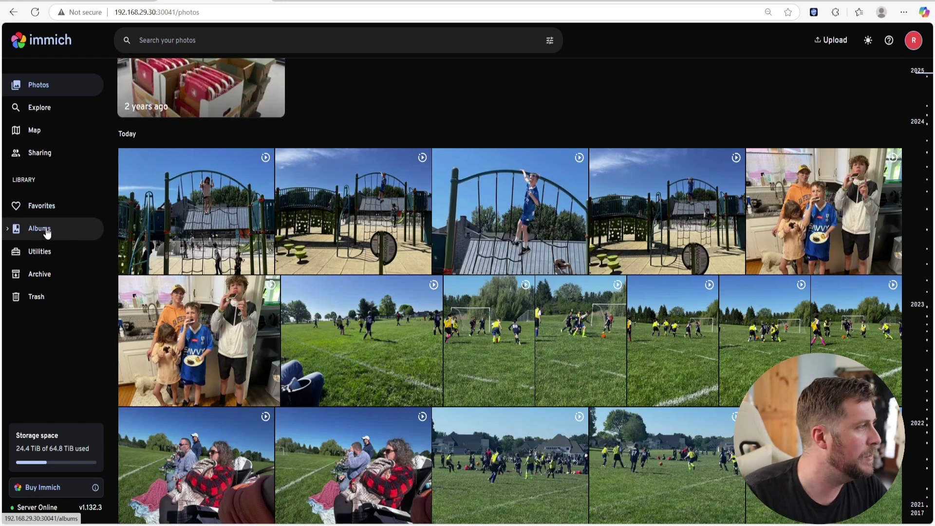
left_click(62, 235)
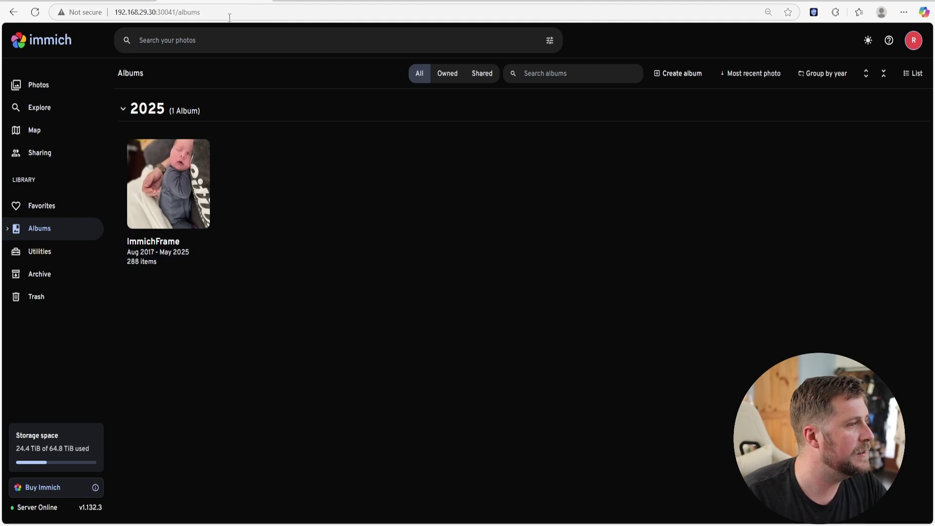
left_click(180, 186)
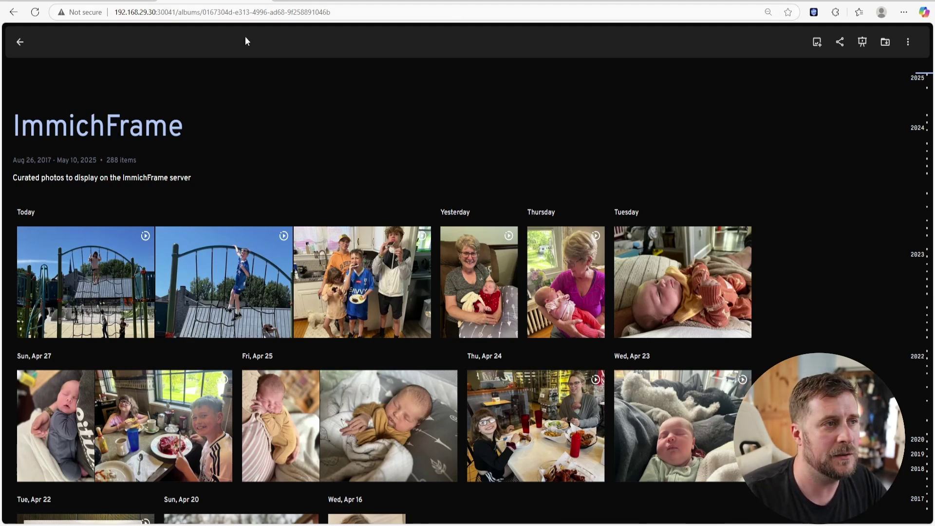
- Return to the compose file in Portainer and place the cursor in the ShowClock value to review the display options
left_click(516, 1)
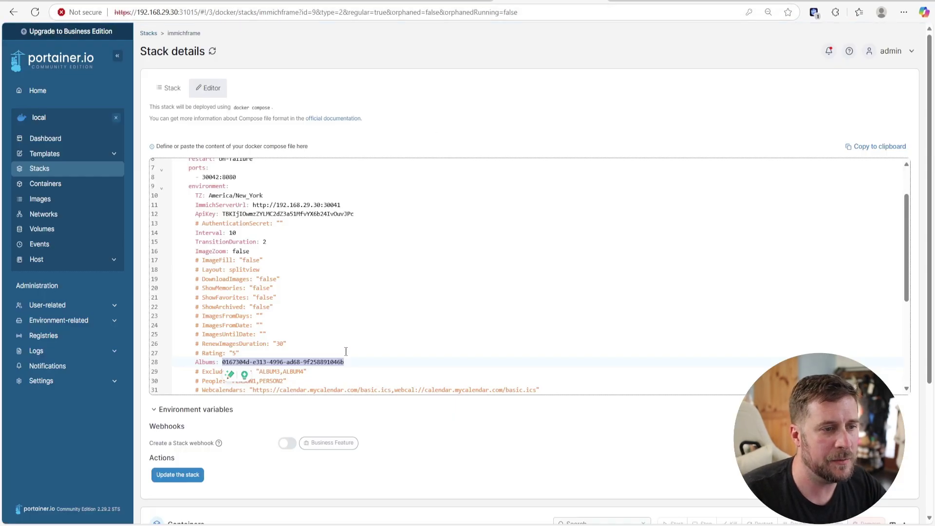
scroll(378, 354, "down", 5)
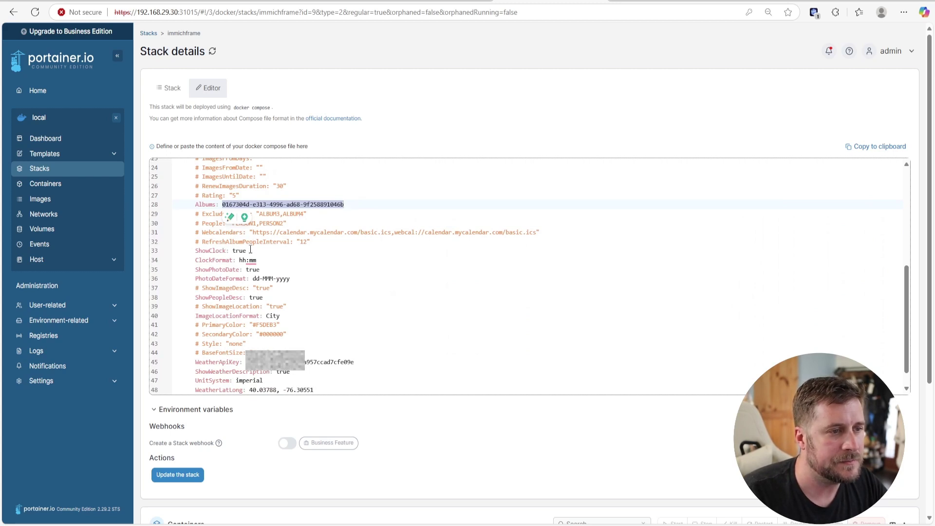
left_click(232, 252)
key("Right")
key("Right")
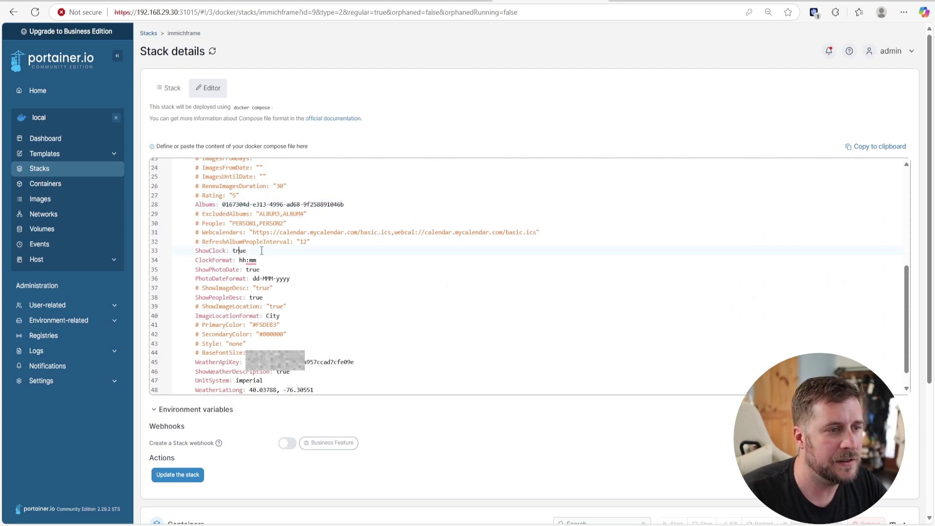